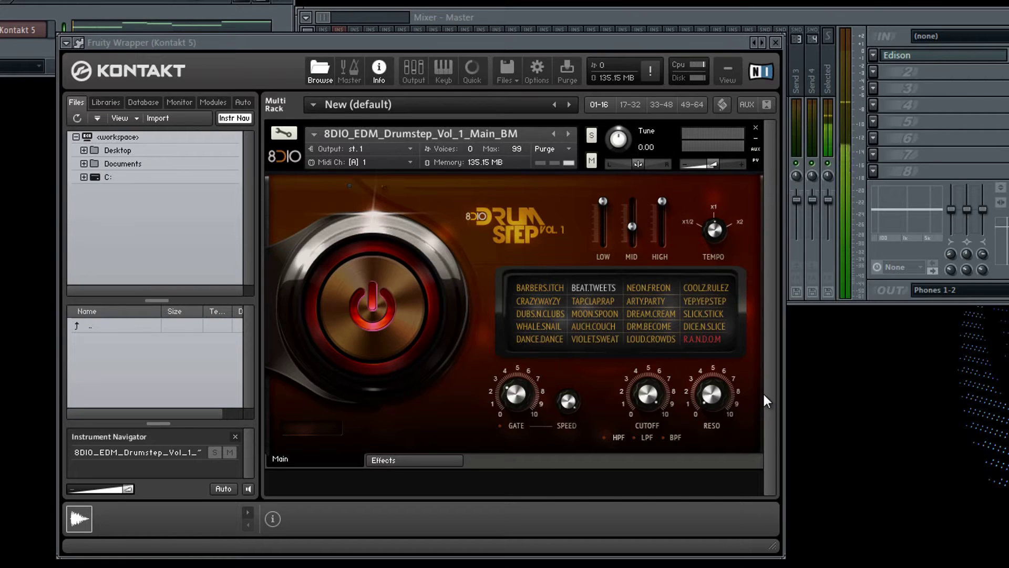
Open the Kontakt 5 channel's notes in the piano roll to examine the drumstep pattern
click(138, 5)
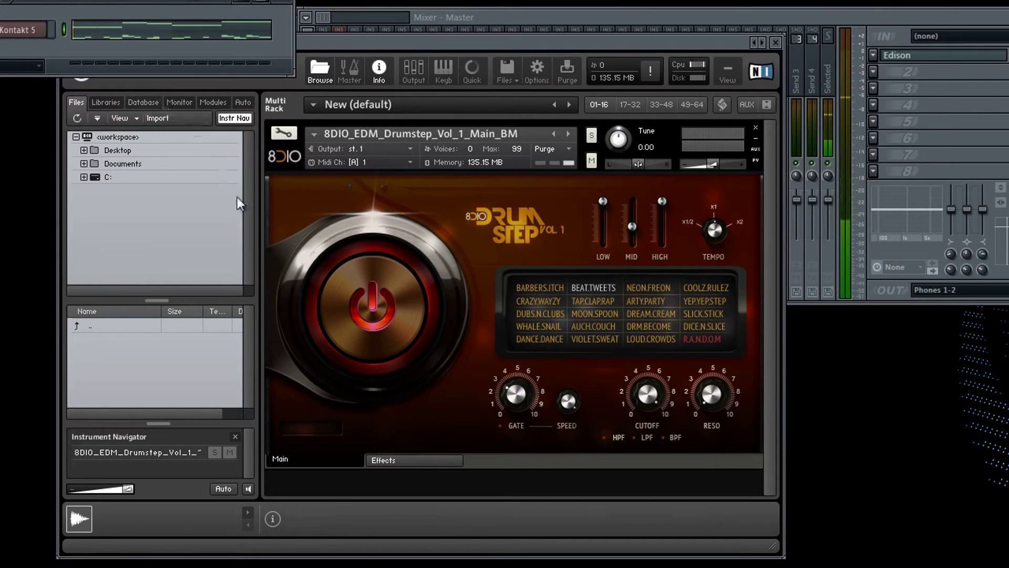
right_click(11, 33)
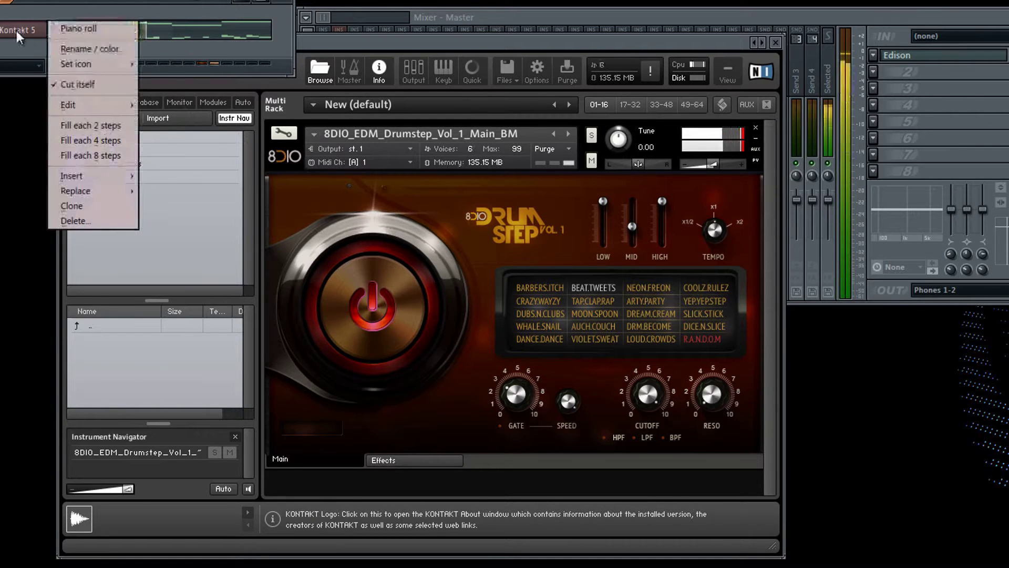
click(54, 29)
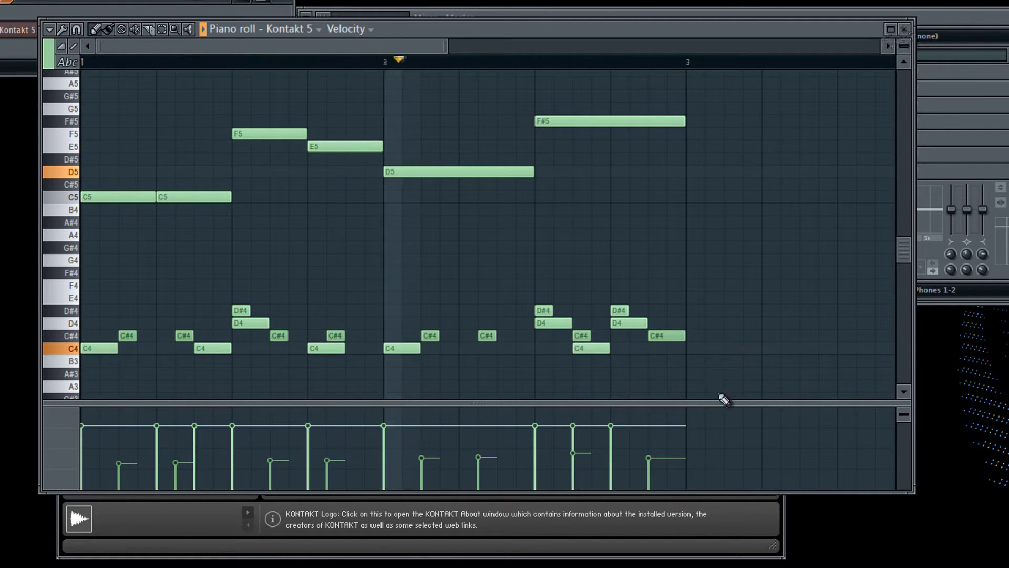
Bring the Kontakt window forward and try the low-pass filter on the loop with a lowered cutoff
click(781, 503)
click(646, 440)
drag(651, 405, 663, 445)
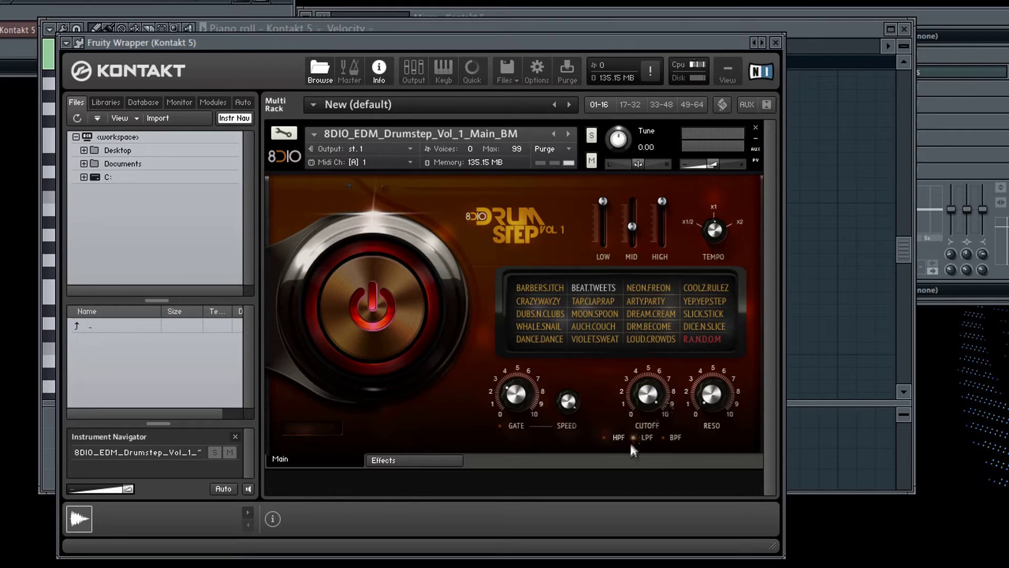
Review the pattern's notes and velocities in the piano roll, and return to the Kontakt window
click(830, 47)
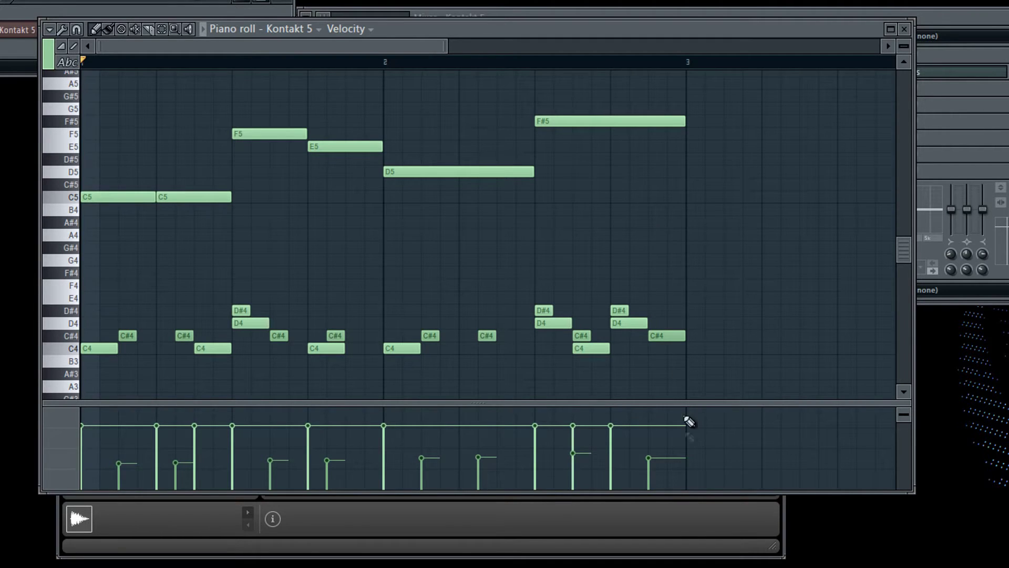
click(687, 533)
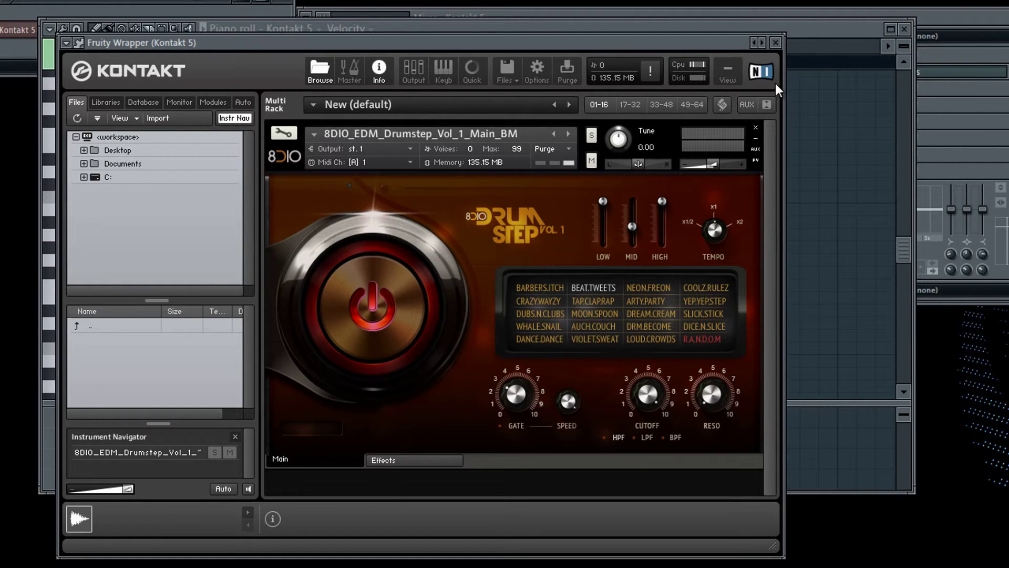
Show the instrument's effects page, play the pattern and set the Space effect's wet level to -5.9
click(413, 460)
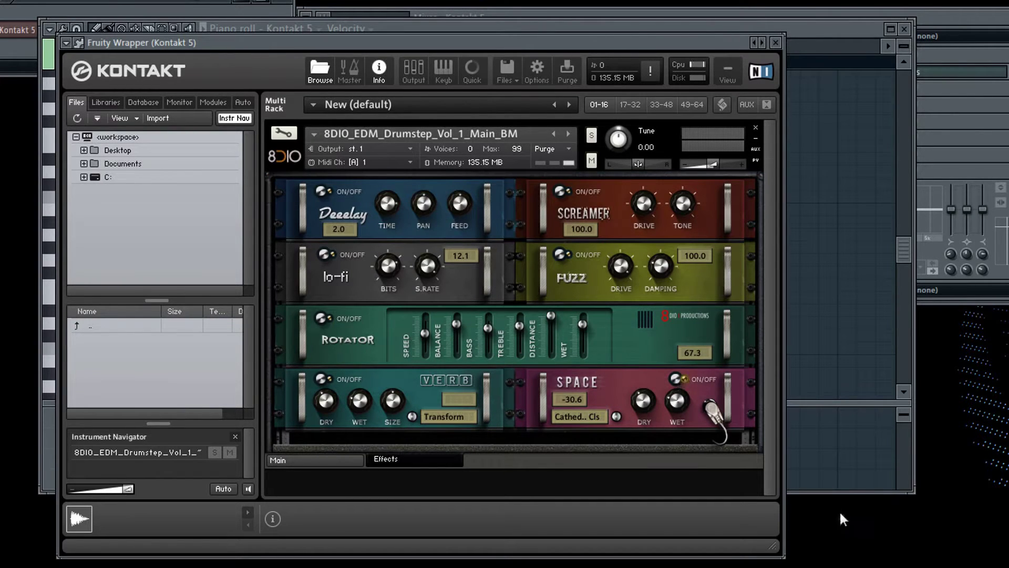
key(space)
click(672, 386)
drag(682, 379, 678, 428)
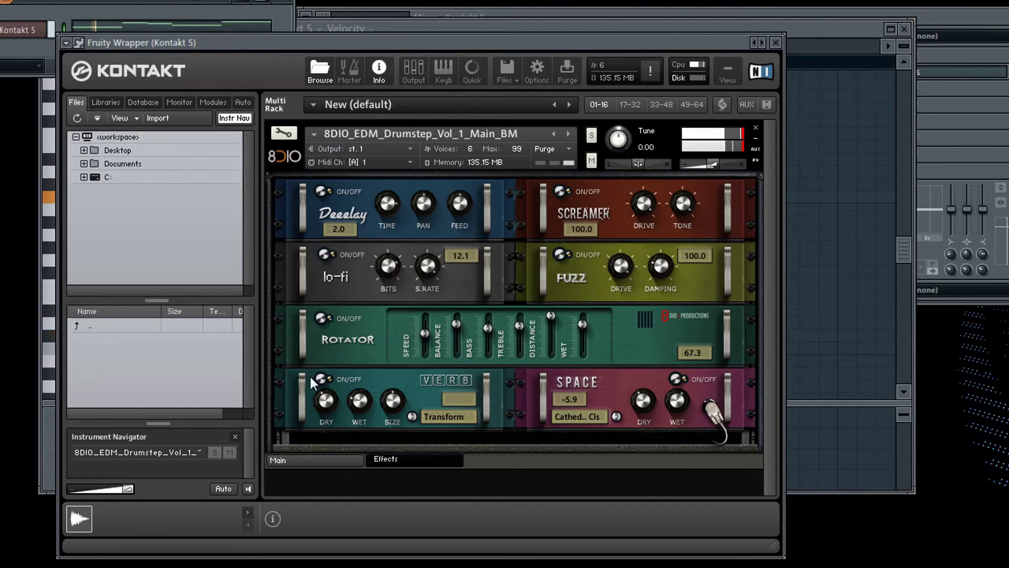
Set the Verb effect's wet level to 95.6, and audition the Lo-fi effect with its bits at 3.6
mouse_move(364, 399)
mouse_down()
mouse_move(367, 383)
mouse_move(374, 413)
mouse_up()
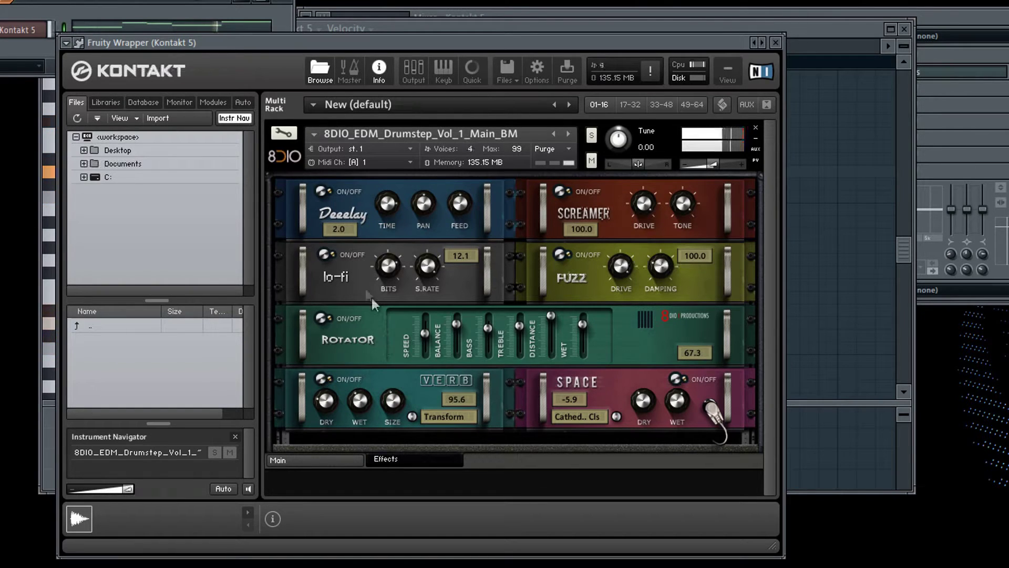
click(323, 255)
mouse_move(390, 267)
mouse_down()
mouse_move(390, 302)
mouse_move(384, 266)
mouse_up()
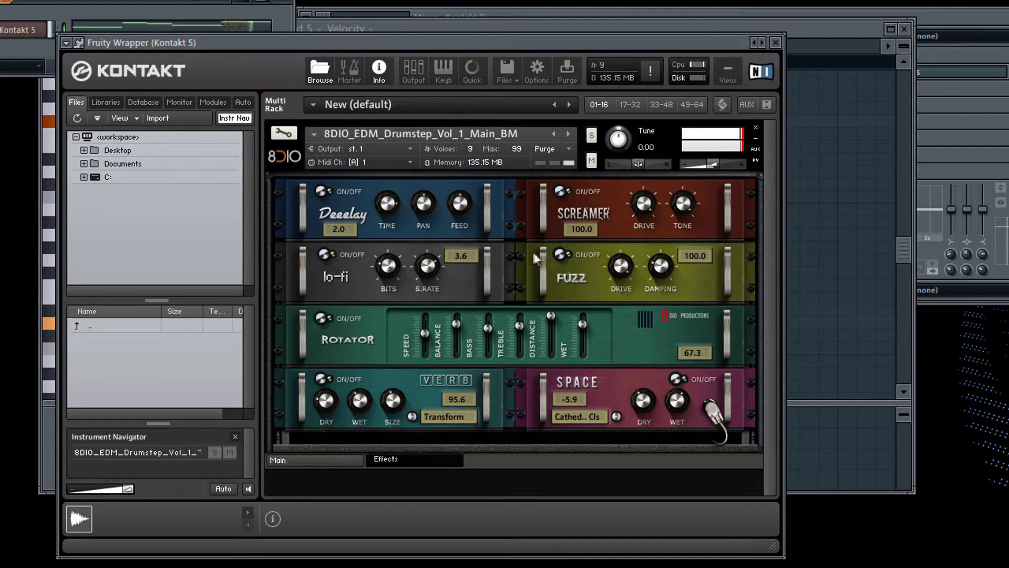
Audition the Fuzz effect by adjusting its drive and setting its damping to 40.0
drag(620, 265, 656, 260)
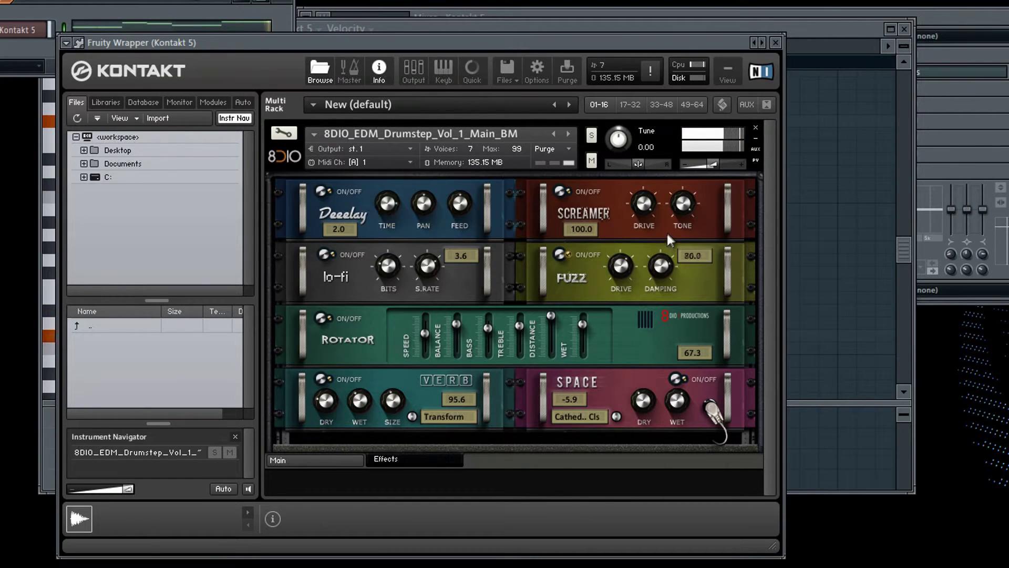
drag(625, 267, 623, 229)
drag(661, 266, 658, 287)
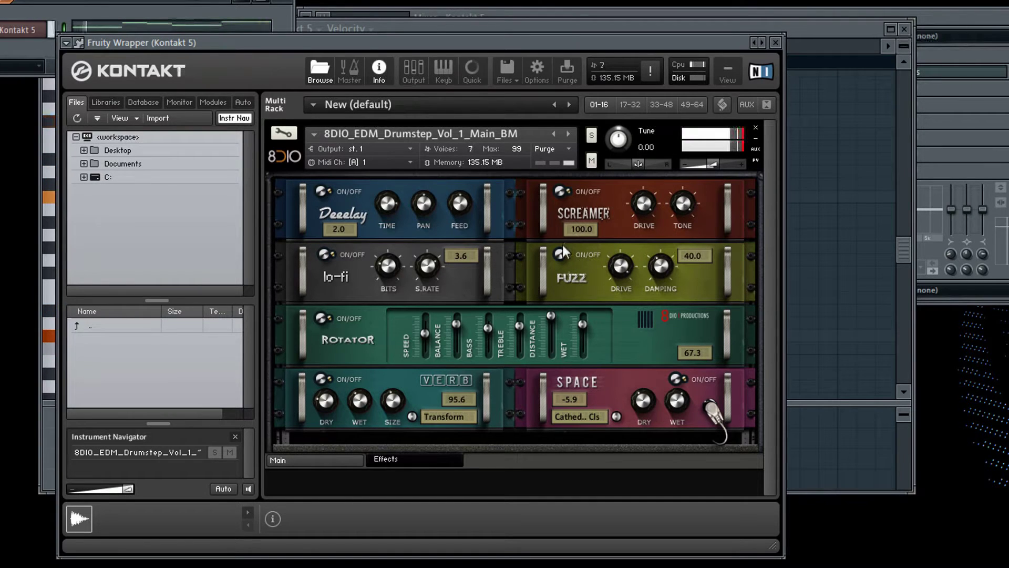
Audition the Screamer effect at 70.0 drive and the Deeelay effect at 100.0
click(564, 192)
mouse_move(651, 199)
mouse_down()
mouse_move(651, 220)
mouse_move(686, 206)
mouse_move(667, 220)
mouse_move(648, 188)
mouse_up()
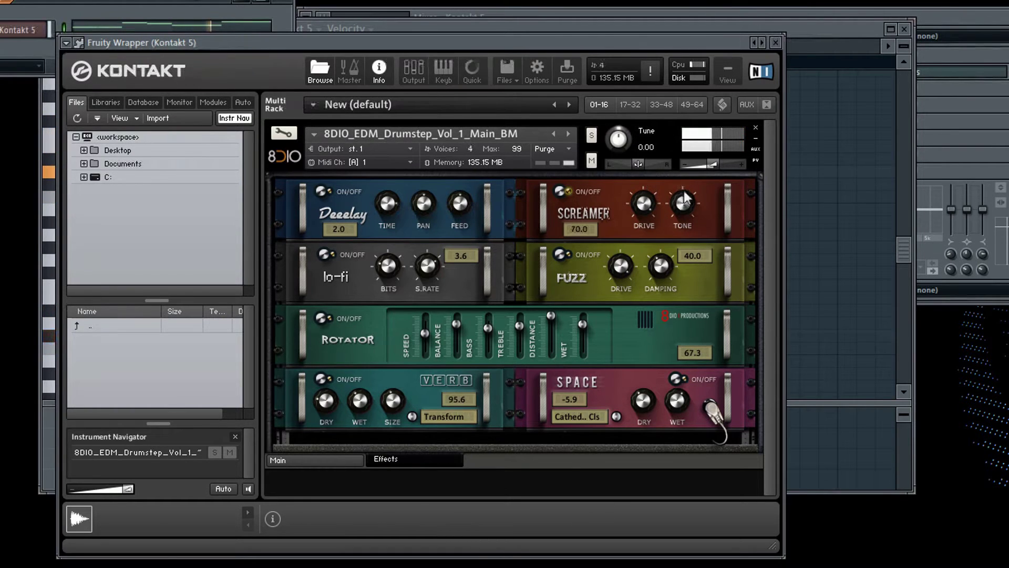
click(322, 190)
drag(380, 209, 420, 184)
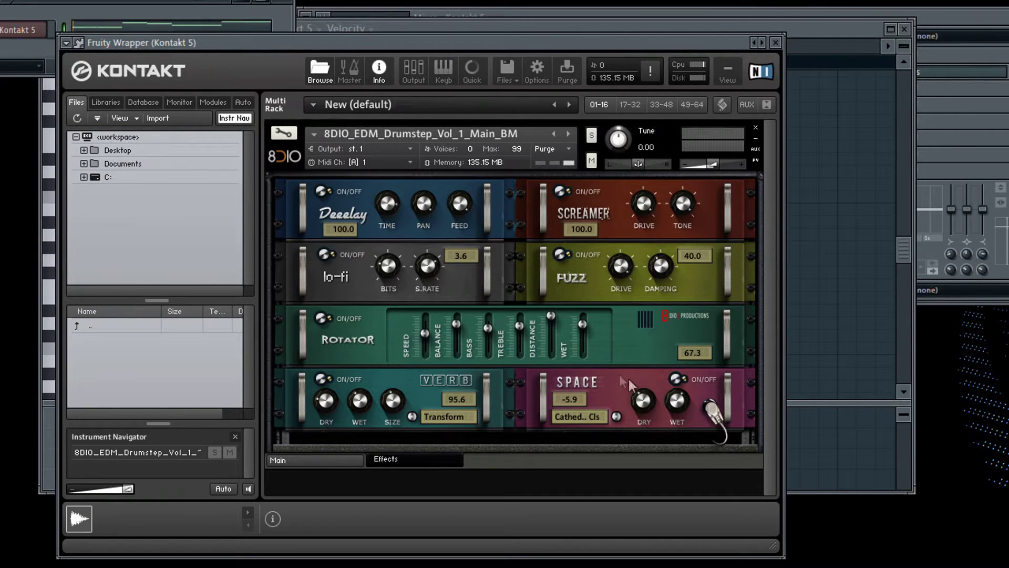
Readjust the Space effect's wet level and return to the instrument's main page
mouse_move(680, 399)
mouse_down()
mouse_move(683, 422)
mouse_move(682, 394)
mouse_up()
click(317, 461)
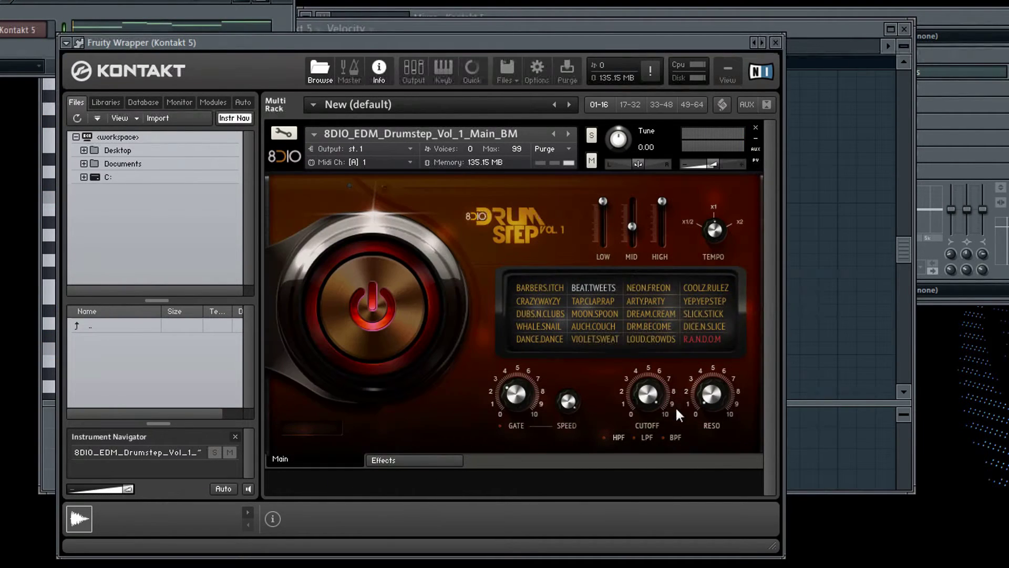
Try the low-pass filter with a cutoff sweep down and back up, and switch the filter off
click(633, 438)
drag(652, 405, 652, 424)
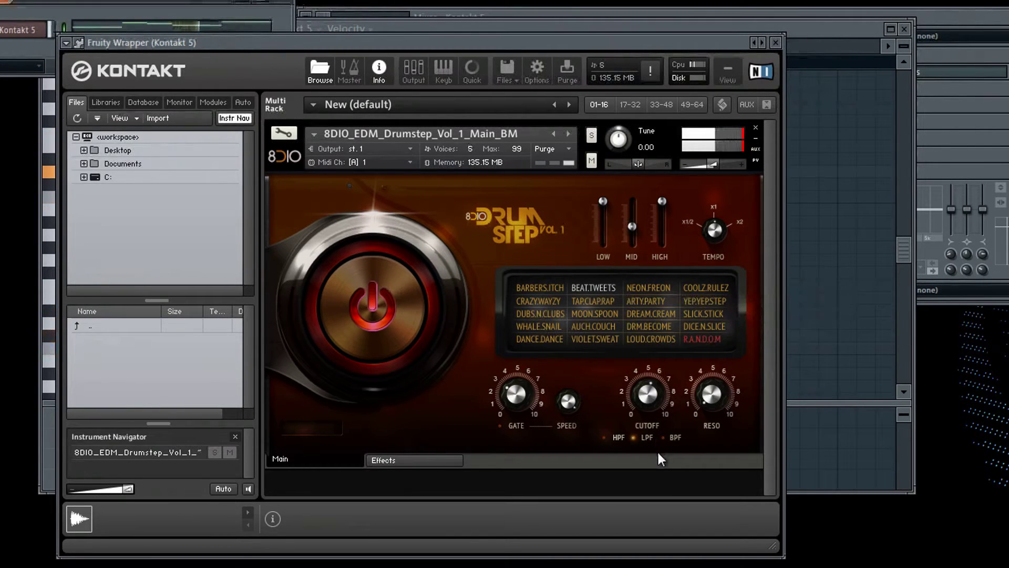
drag(655, 415, 654, 392)
click(641, 437)
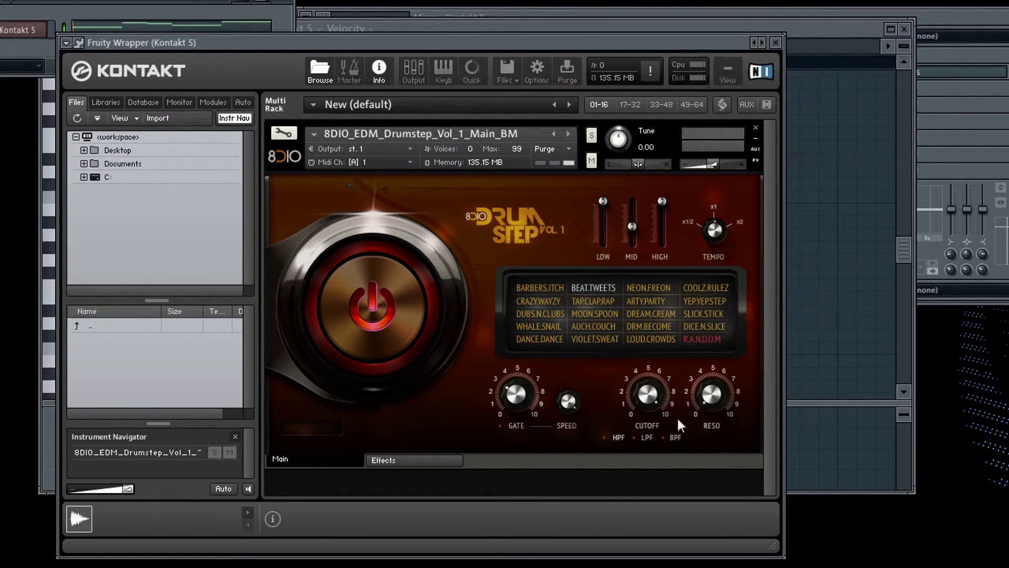
Audition the gate while raising its amount to near maximum, and switch the gate off
click(509, 426)
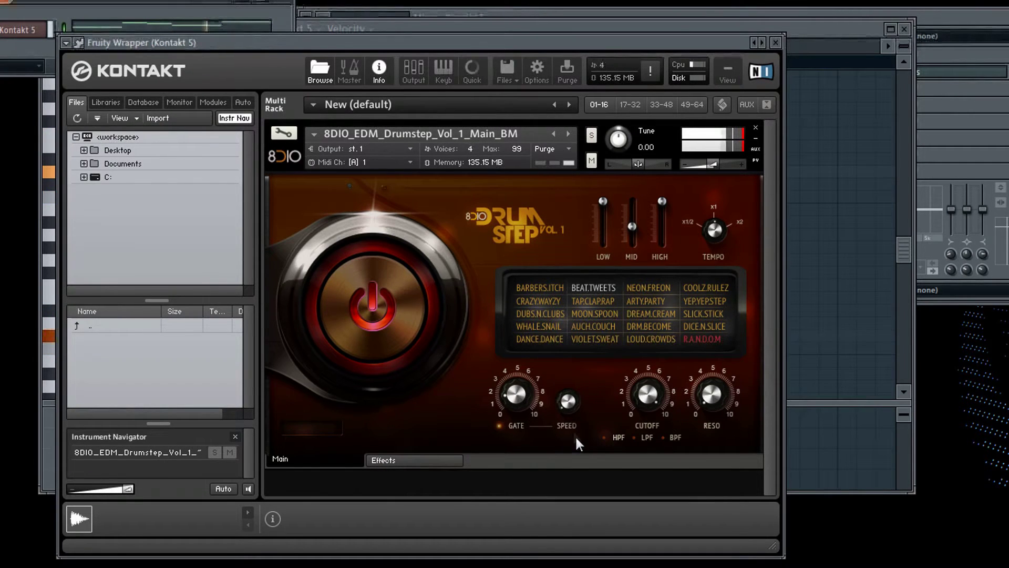
drag(524, 395, 524, 352)
click(500, 426)
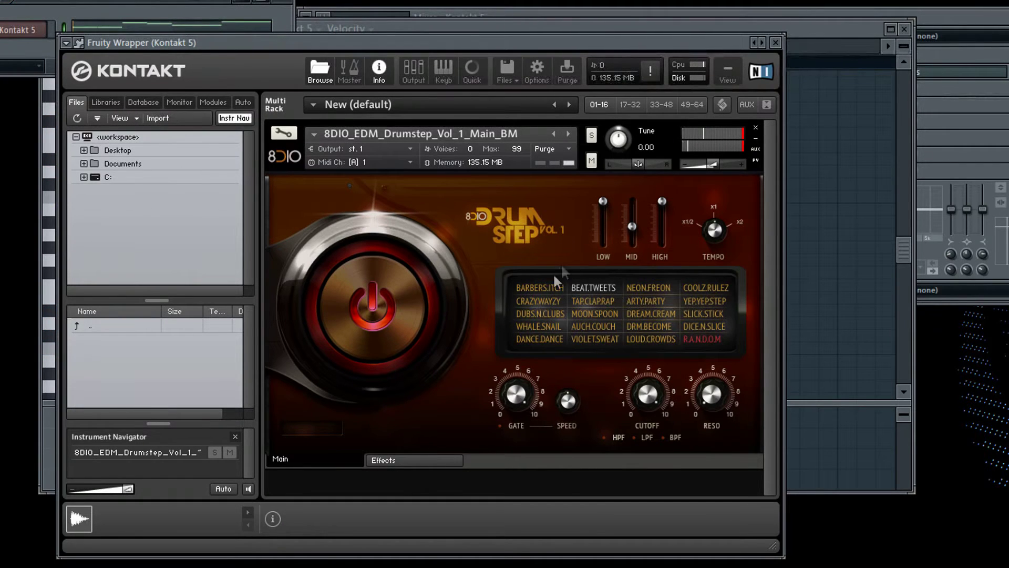
Try lowering the low EQ slider to about its midpoint and shifting the instrument's tuning, returning Tune to 0.00
drag(604, 206, 606, 177)
drag(601, 257, 601, 260)
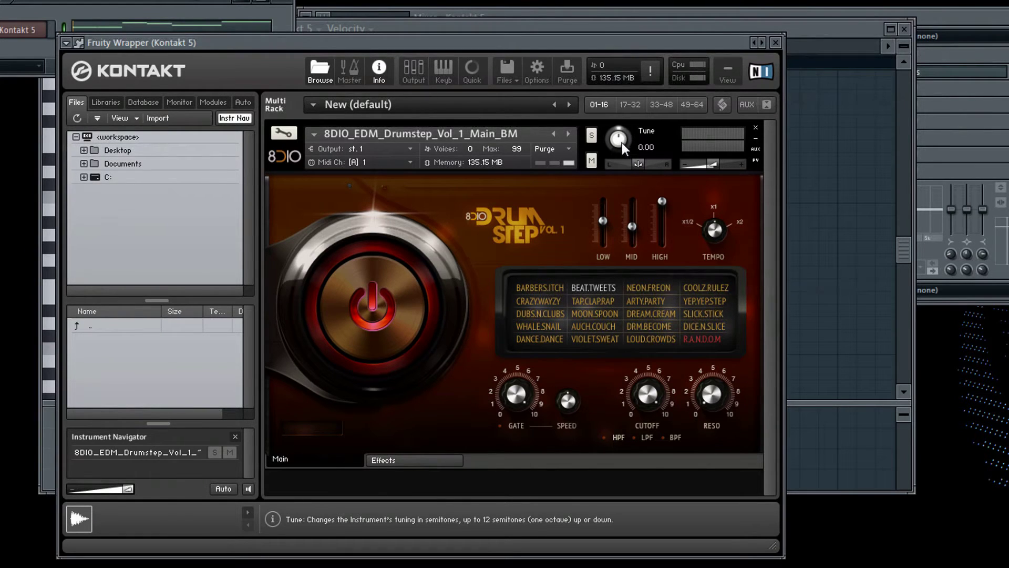
drag(620, 141, 624, 89)
drag(629, 128, 614, 142)
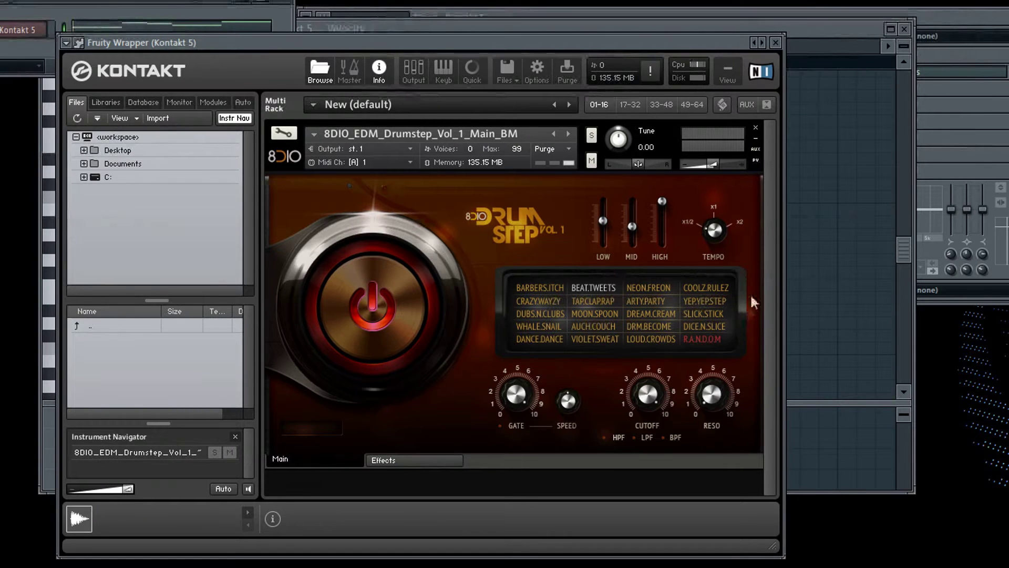
Play the pattern briefly to hear it at the x1 tempo, and stop playback
key(space)
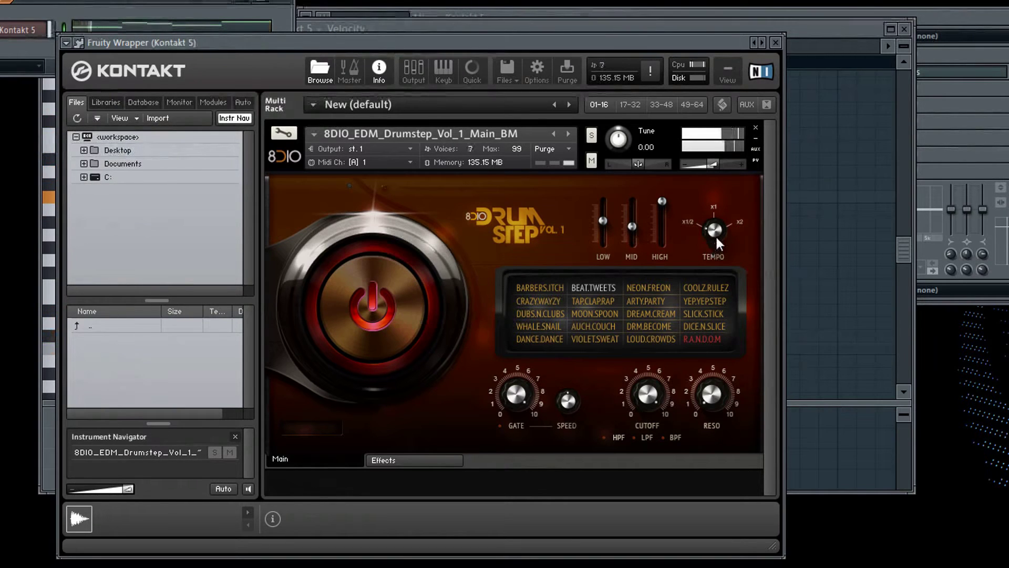
key(space)
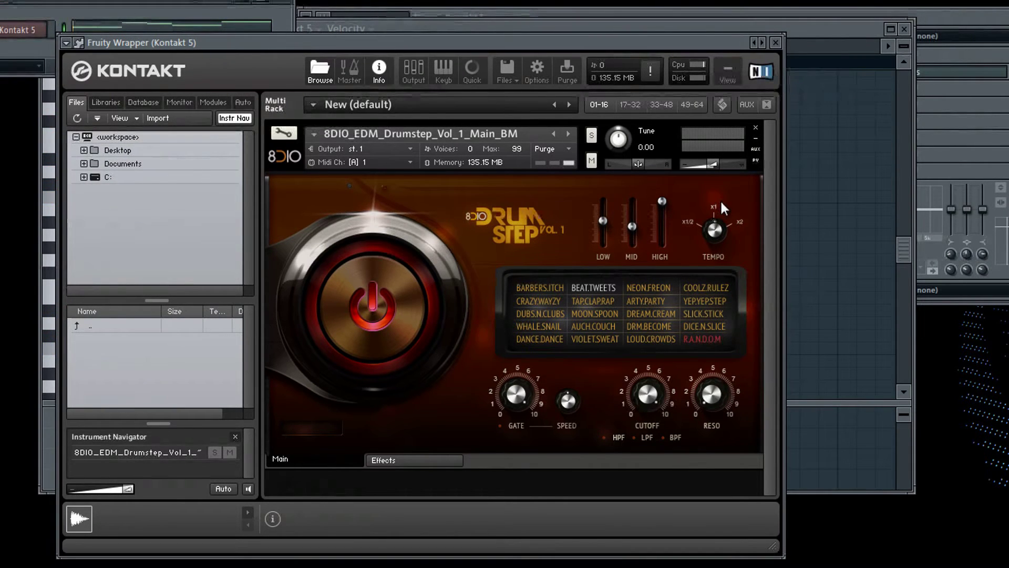
Delete all the lower notes from C4 to D#4 in the Kontakt 5 piano roll, and close it
right_click(65, 30)
click(307, 318)
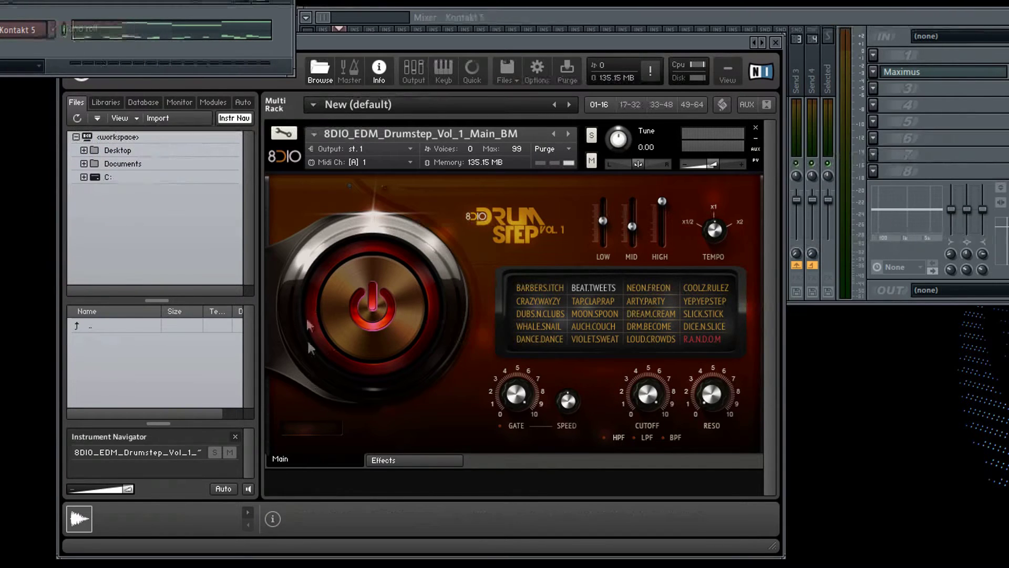
right_click(52, 30)
click(79, 26)
drag(726, 266, 84, 388)
key(Delete)
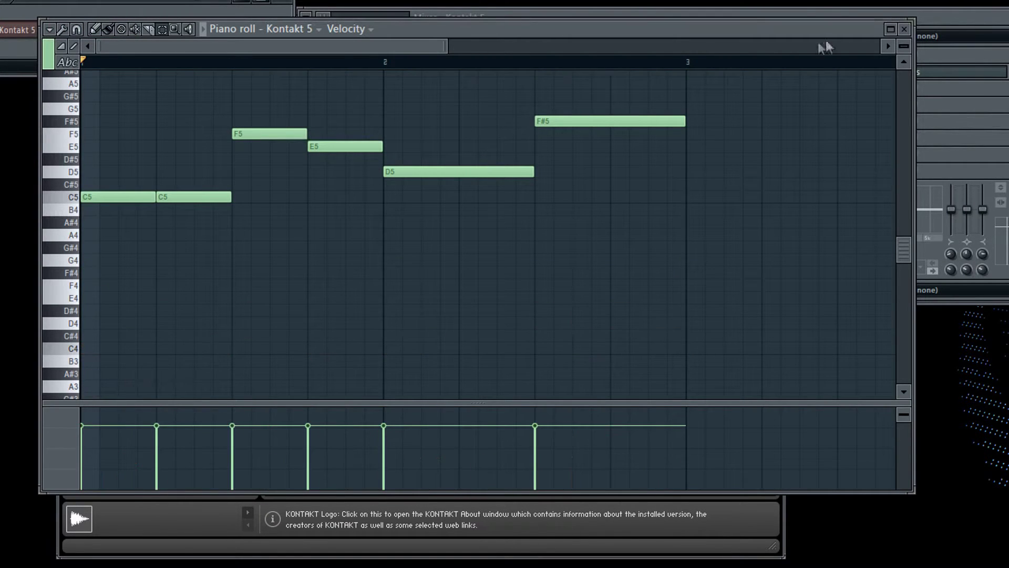
click(904, 29)
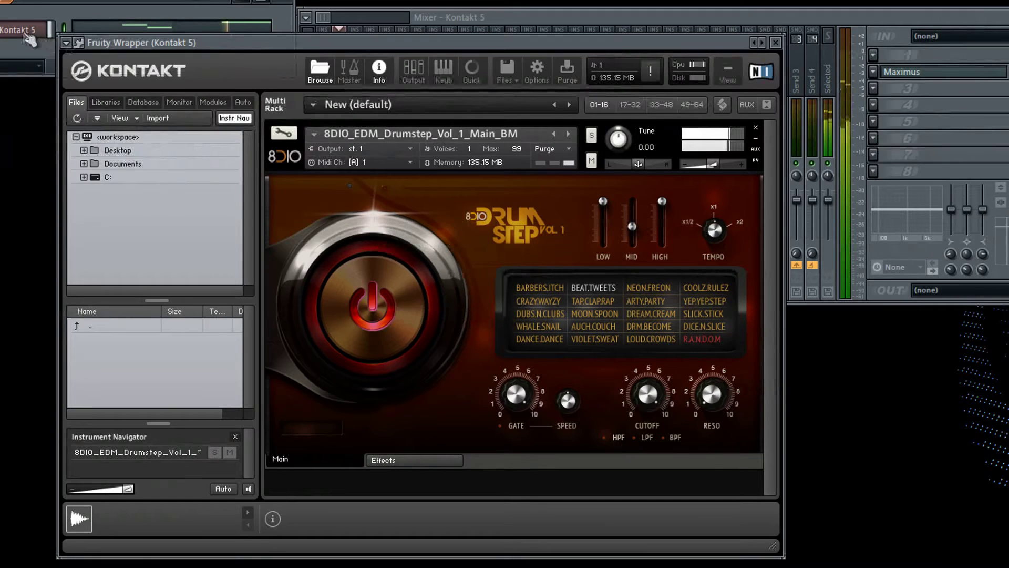
In bar 1 of the Kontakt 5 piano roll, replace the two C5 notes with D#5 and F#5, and move the E5 note to C5
key(F7)
drag(103, 235, 161, 243)
right_click(150, 286)
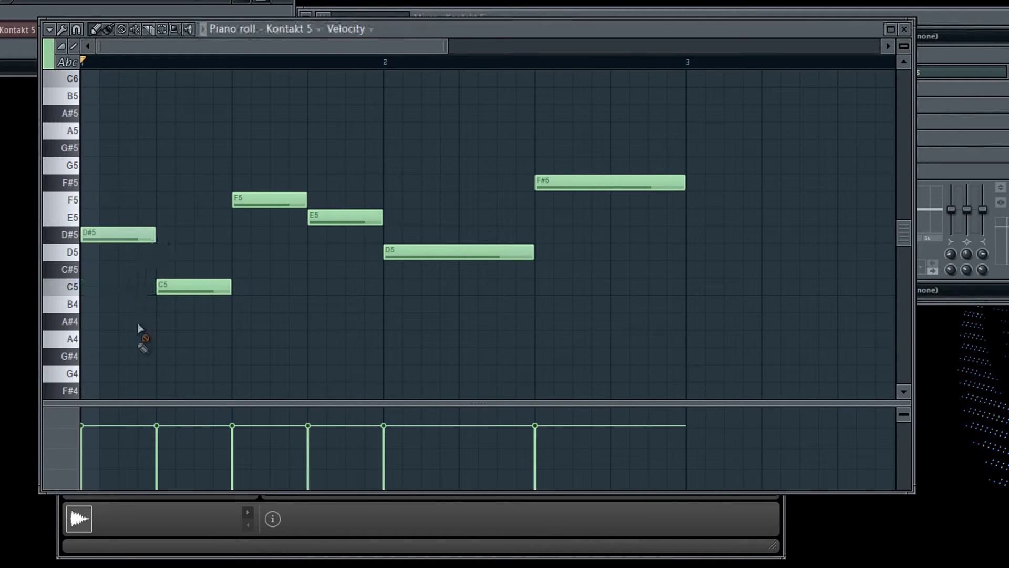
click(162, 181)
right_click(196, 288)
drag(326, 216, 316, 282)
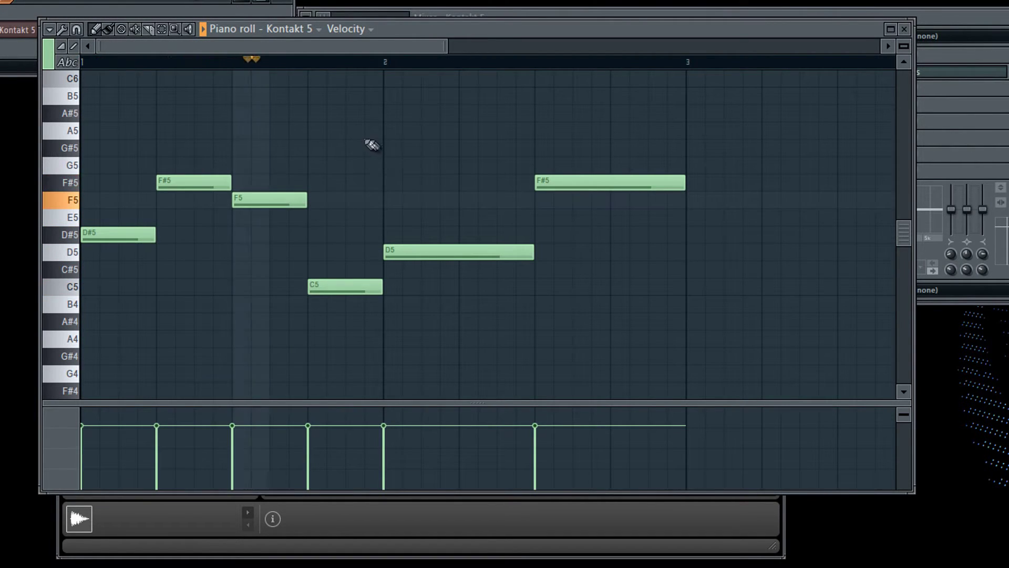
Add half-bar A5 notes at the start of bars 1 and 2, and half-bar A#5 notes in the second half of each
click(410, 131)
drag(440, 131, 538, 141)
key(space)
key(space)
click(88, 131)
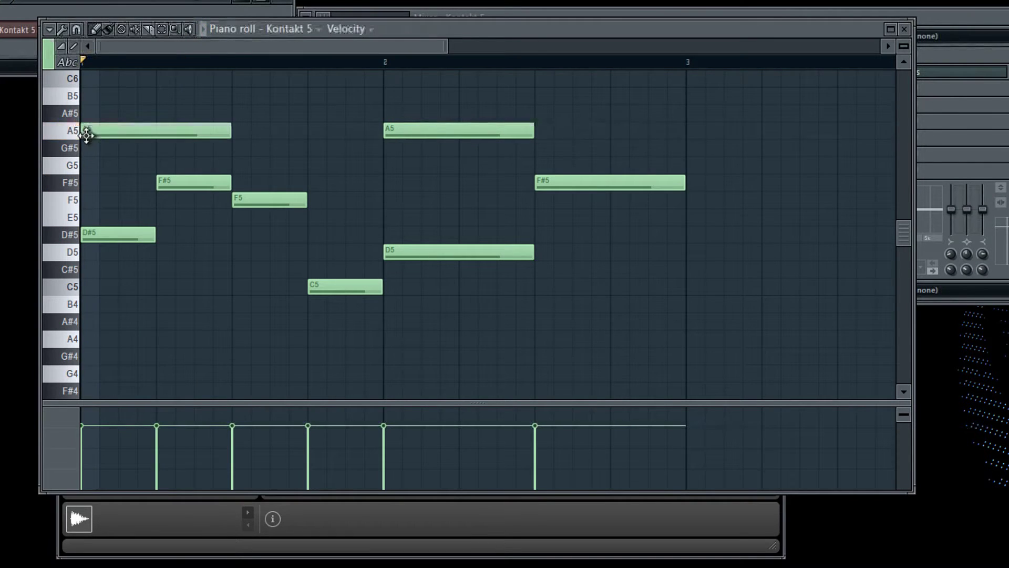
click(231, 113)
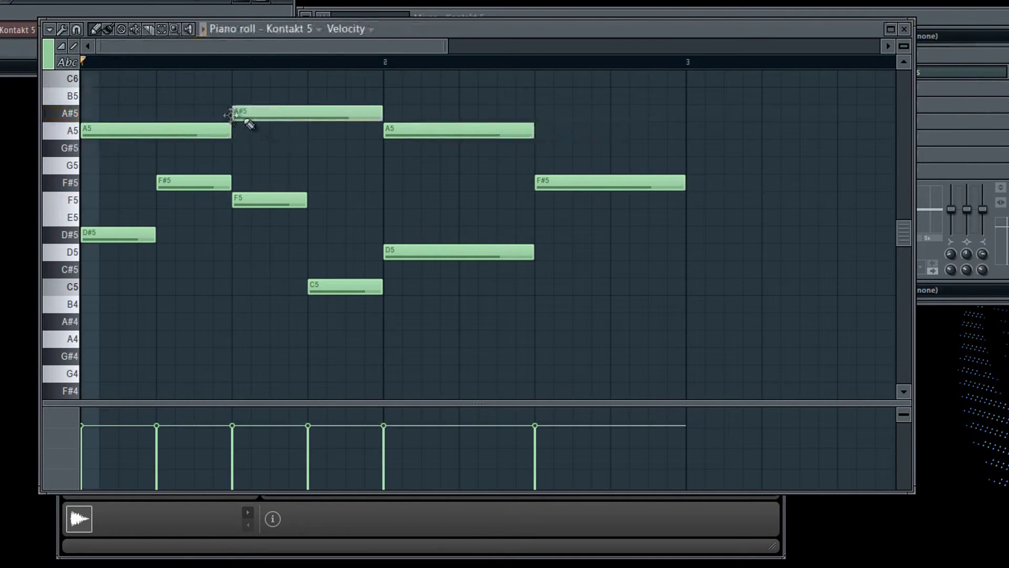
click(540, 112)
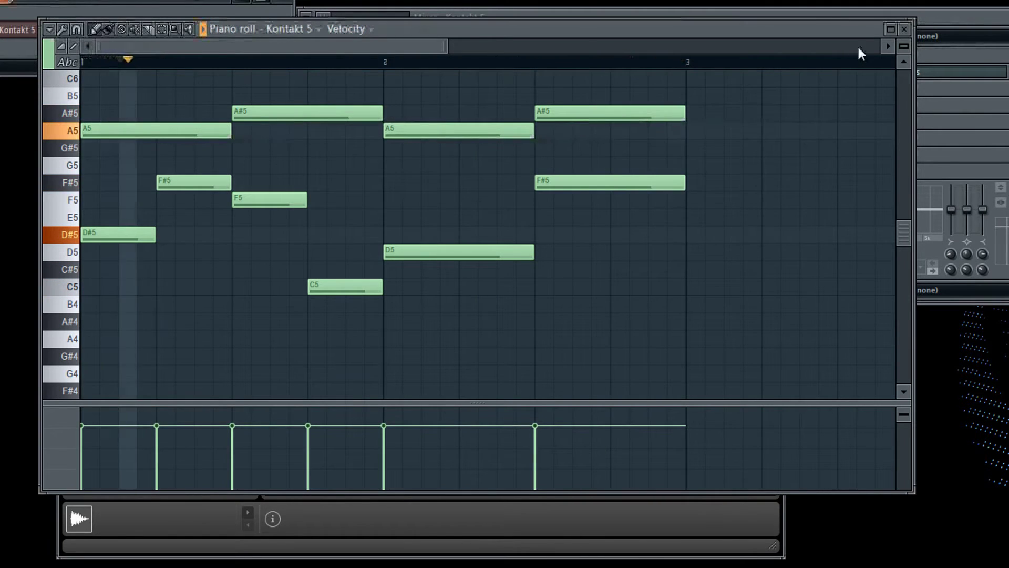
Try a half-bar C6 note above the A#5 in bar 1, remove it, and audition a higher key
scroll(459, 207, up, 5)
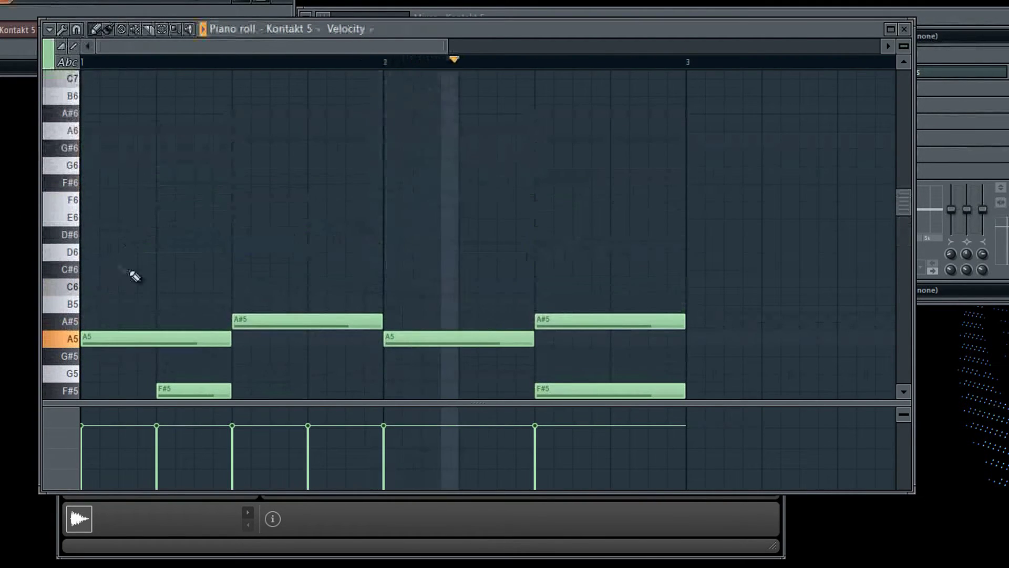
click(239, 286)
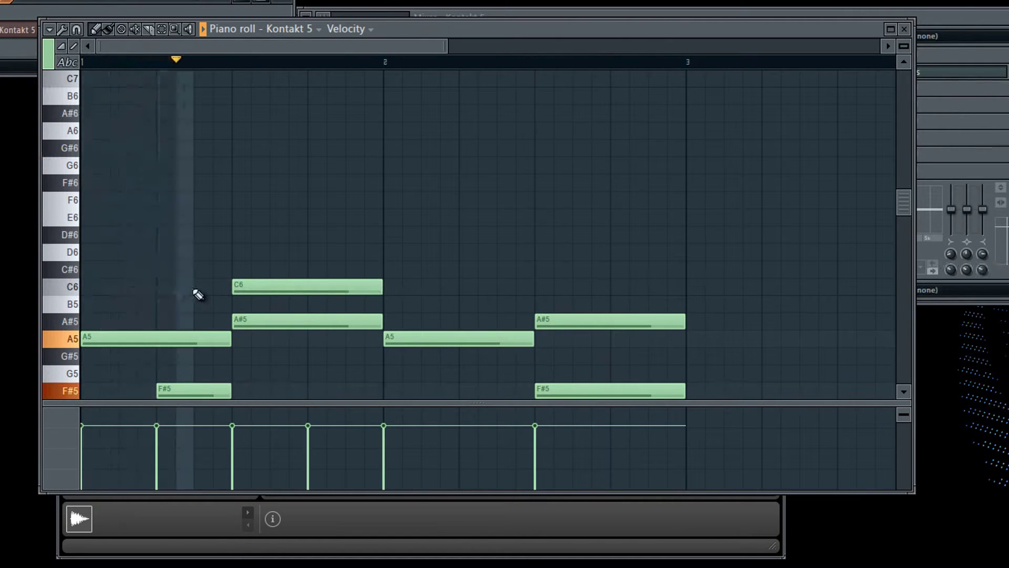
key(space)
right_click(315, 287)
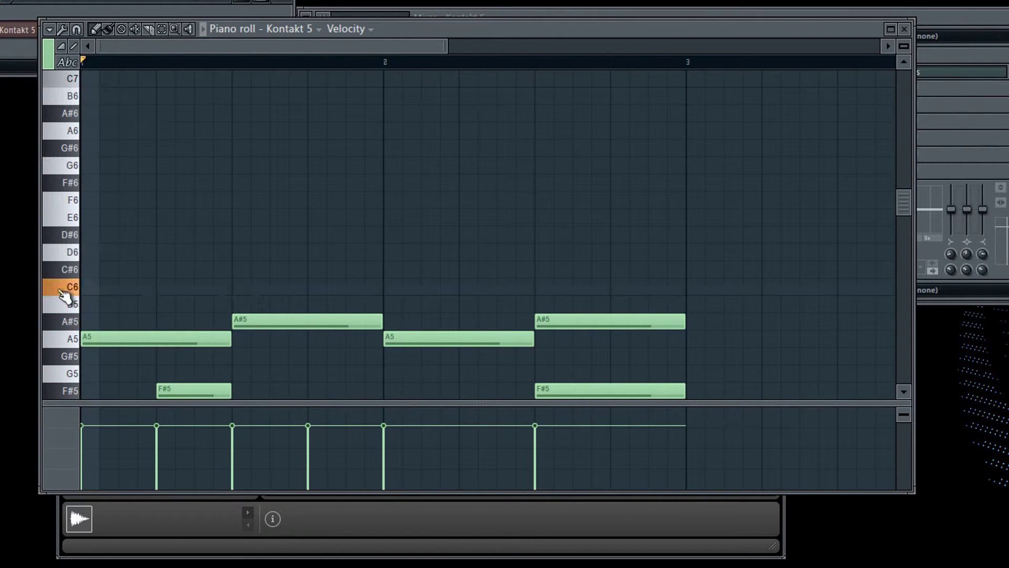
click(78, 204)
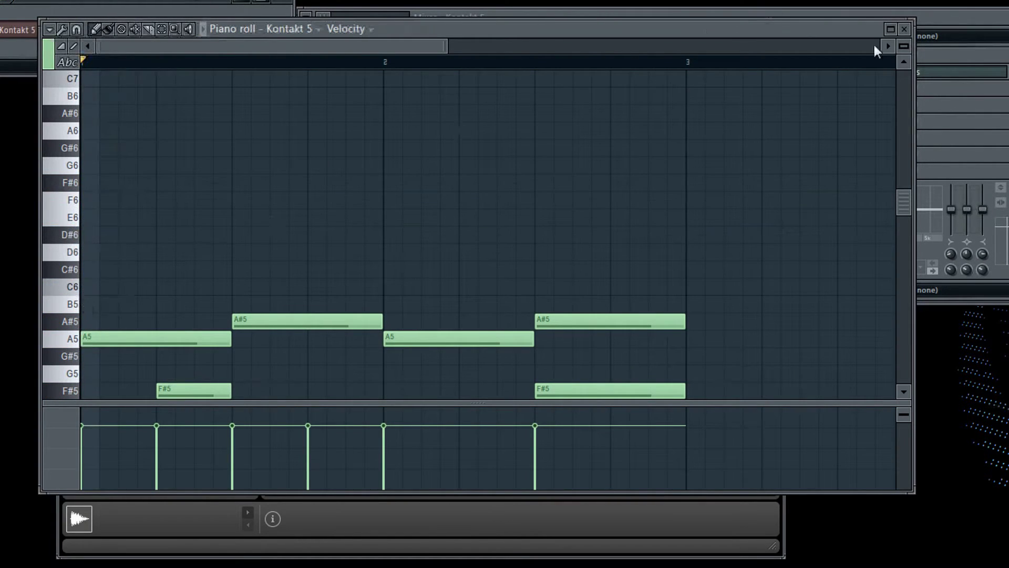
Close the piano roll and audition the loop with the TAP.CLAP.RAP and MOON.SPOON presets
click(906, 28)
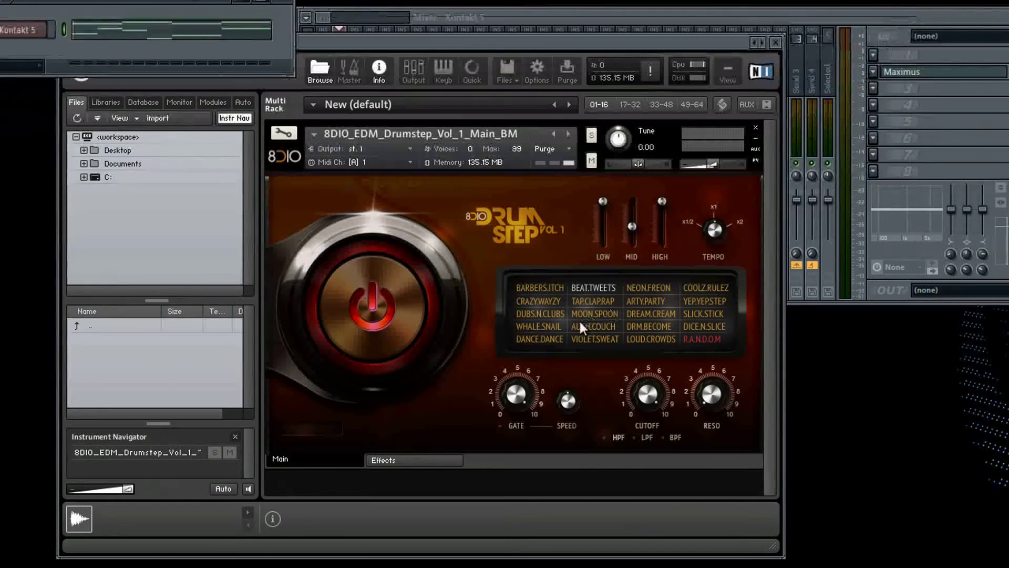
click(599, 303)
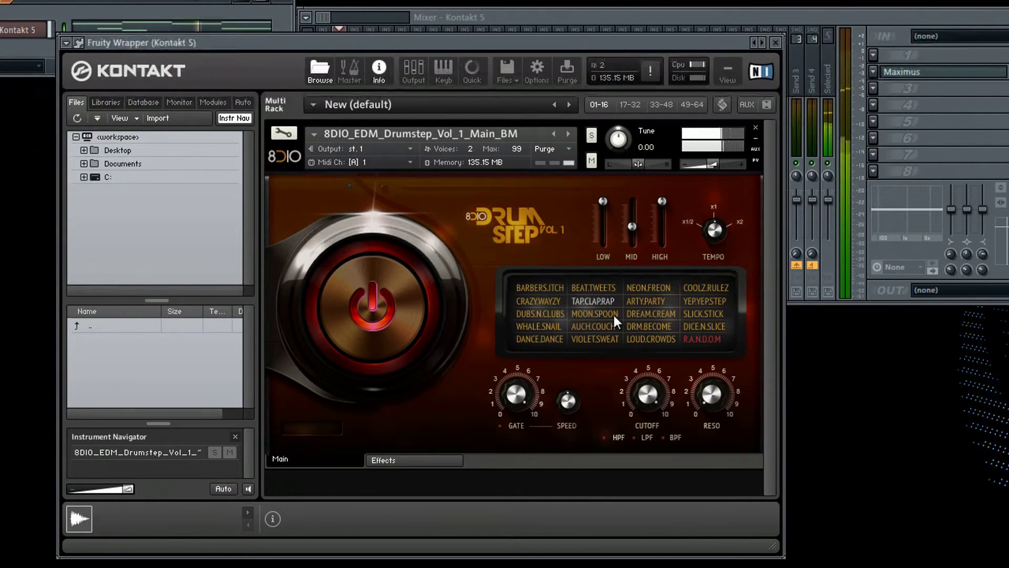
click(612, 313)
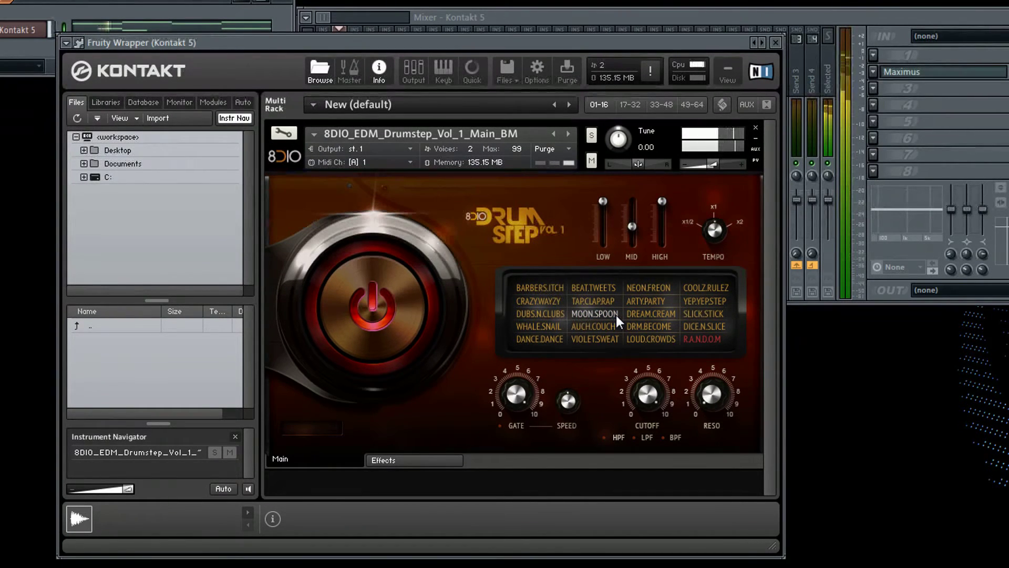
Reopen the Kontakt 5 piano roll and delete all the notes in bars 1 and 2
right_click(21, 29)
click(68, 27)
right_click(157, 165)
right_click(118, 269)
right_click(262, 148)
right_click(257, 233)
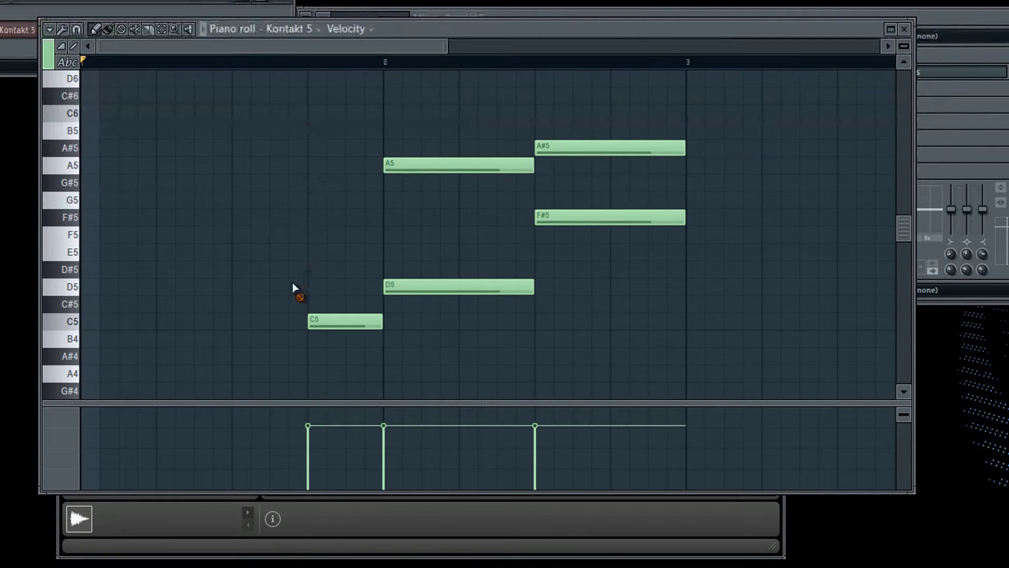
right_click(326, 320)
right_click(420, 286)
right_click(473, 165)
right_click(579, 148)
right_click(578, 217)
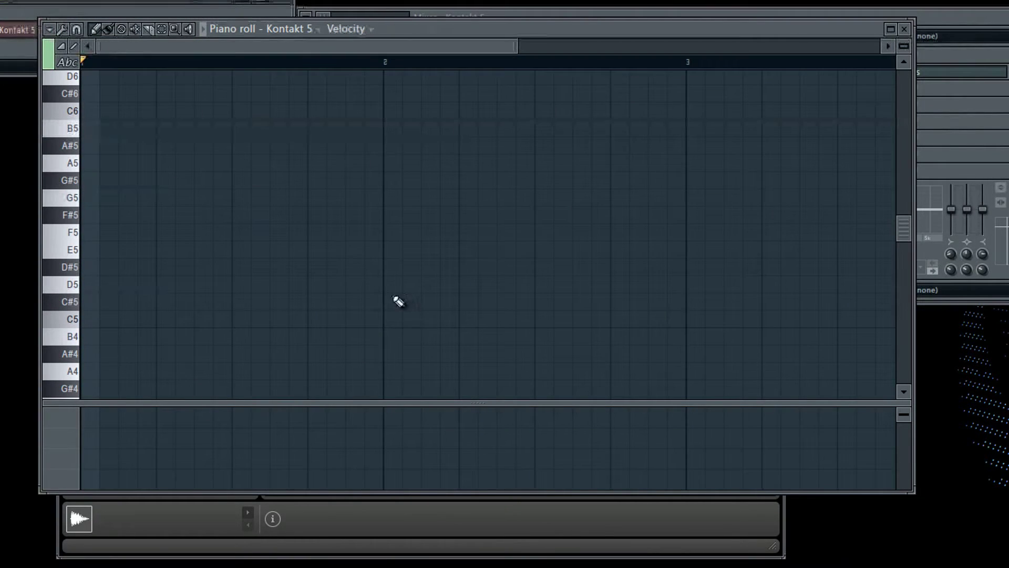
Add a one-bar D5 note in bar 1 and a one-bar C#5 note in bar 2, and play them back
click(82, 285)
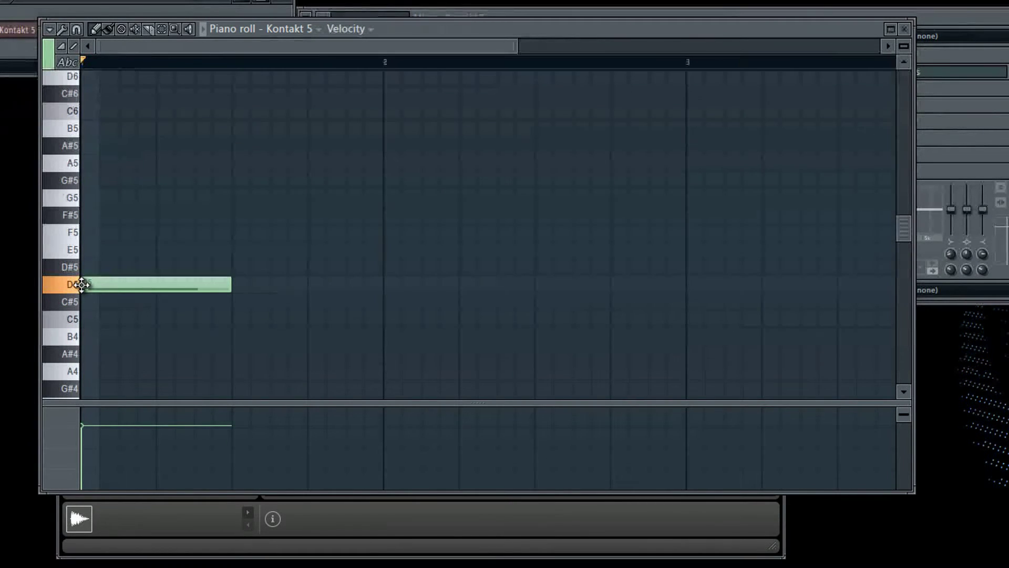
drag(229, 286, 389, 292)
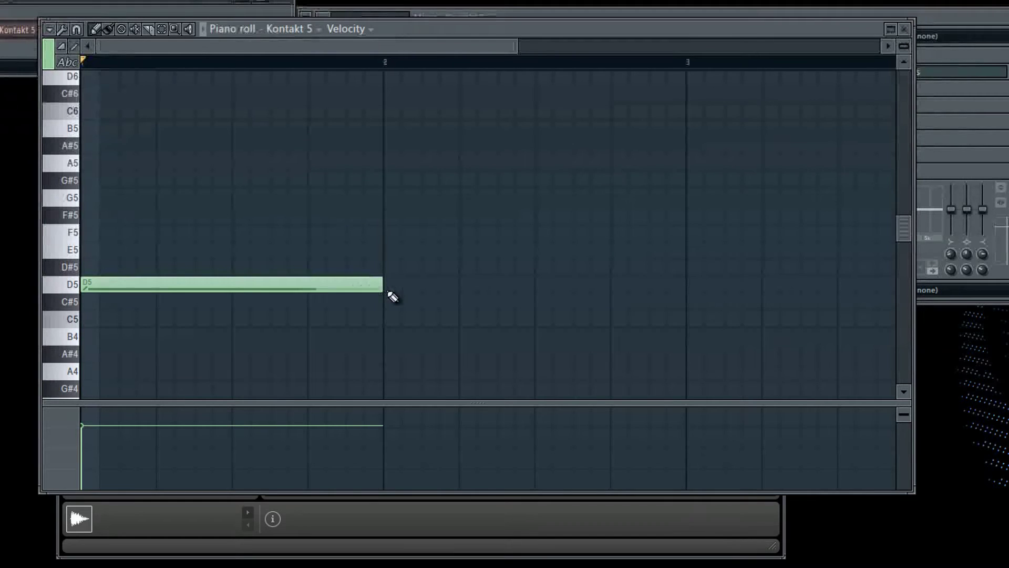
click(386, 300)
key(space)
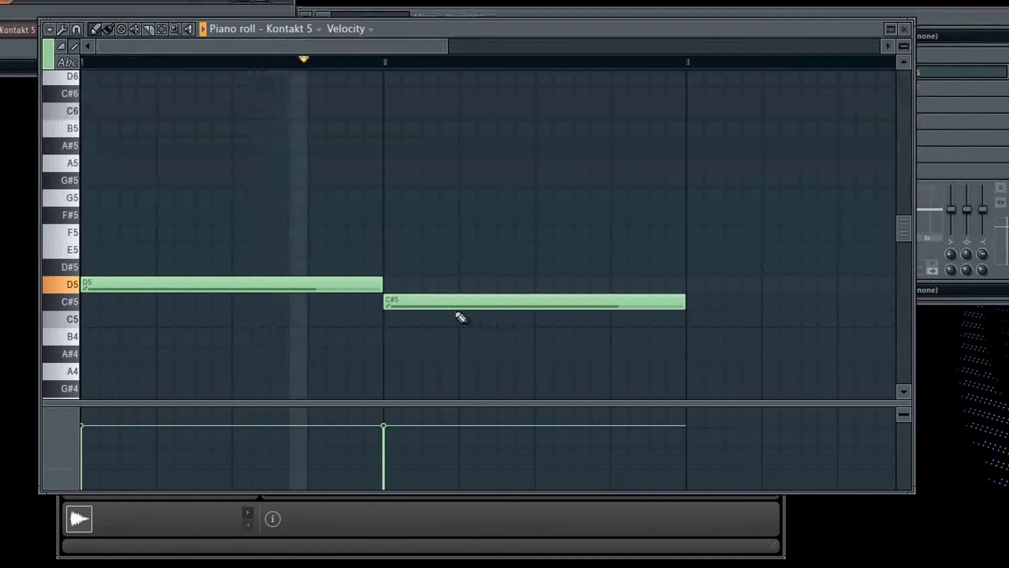
key(space)
Turn off Porta in the note properties of the C#5 and D5 notes, and play the pattern
double_click(414, 303)
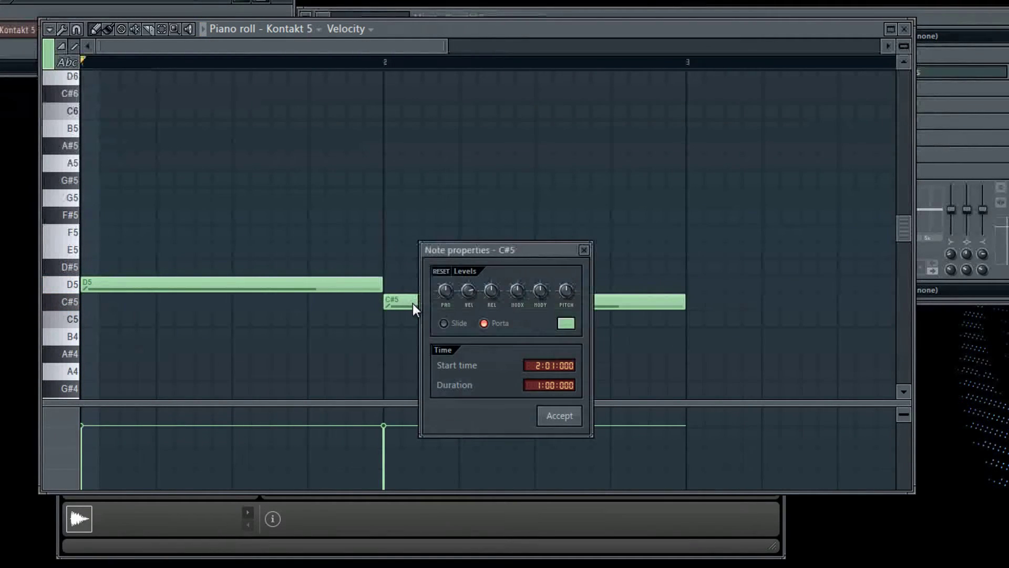
click(561, 416)
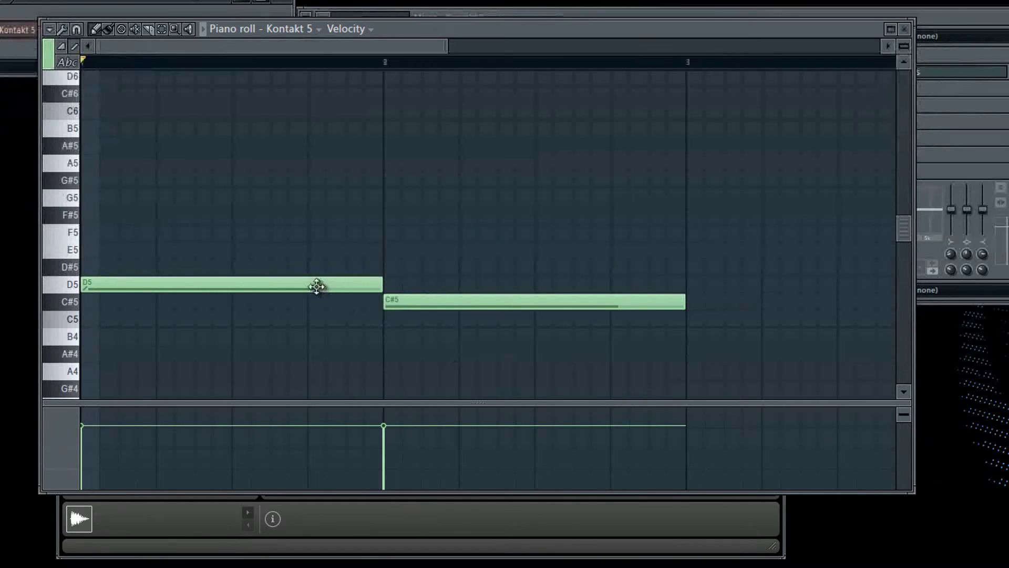
double_click(317, 286)
click(388, 306)
click(471, 401)
key(space)
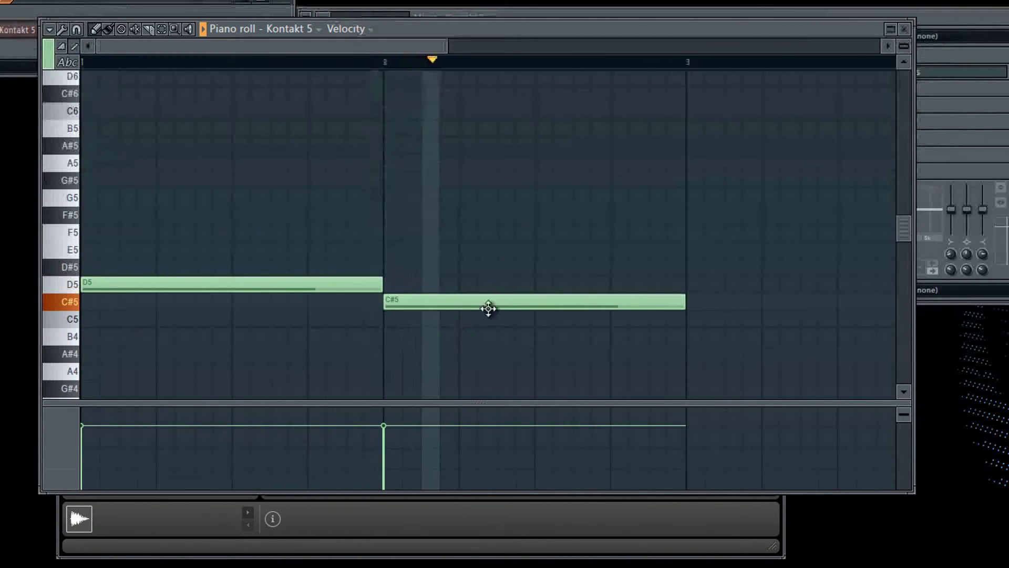
key(space)
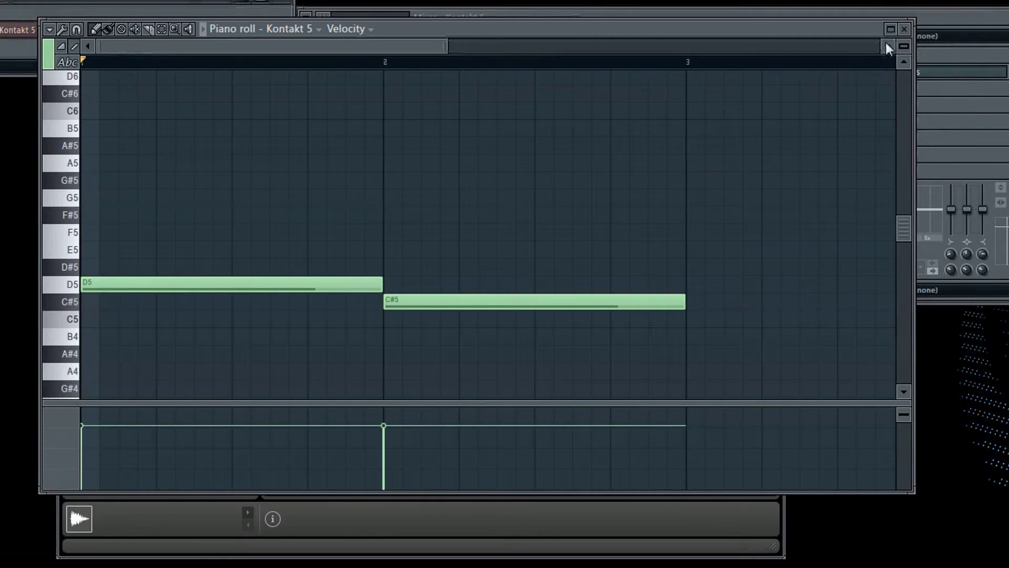
Try the low-pass filter (LPF) and cutoff in the Drumstep instrument, and switch the filter off again
click(714, 518)
click(638, 436)
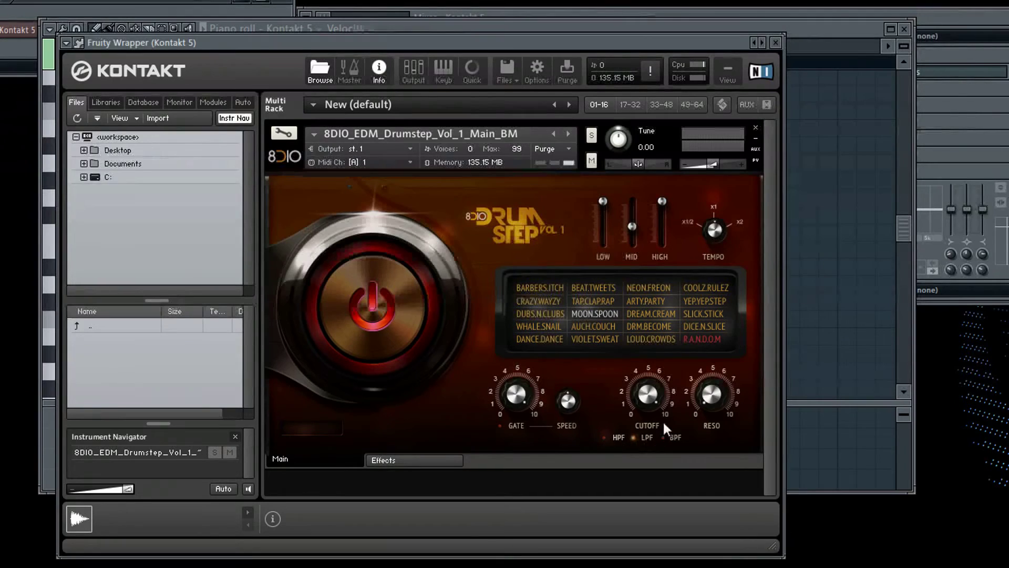
click(827, 35)
click(718, 516)
mouse_move(648, 392)
mouse_down()
mouse_move(659, 455)
mouse_move(659, 400)
mouse_up()
click(635, 438)
click(827, 39)
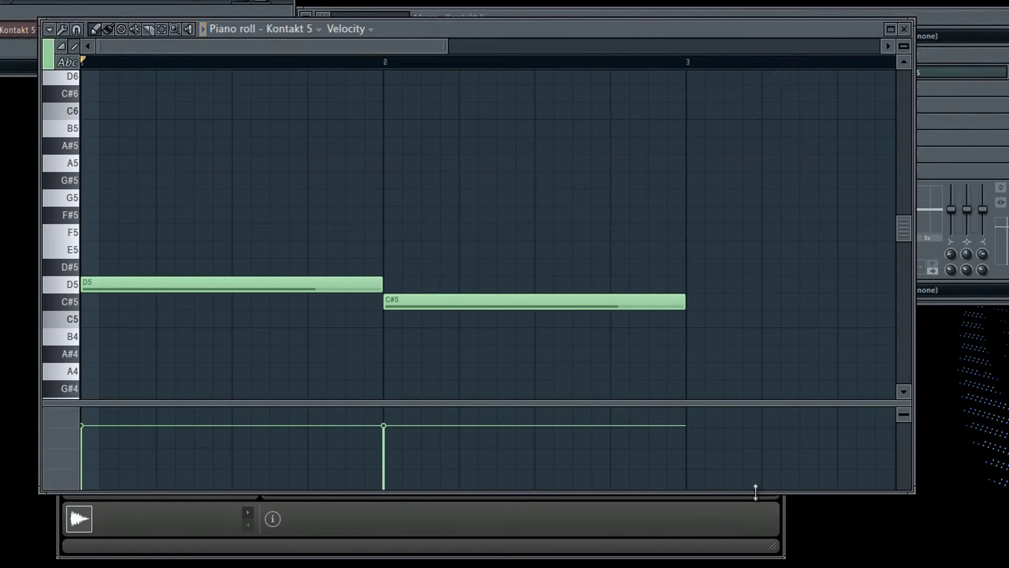
click(762, 526)
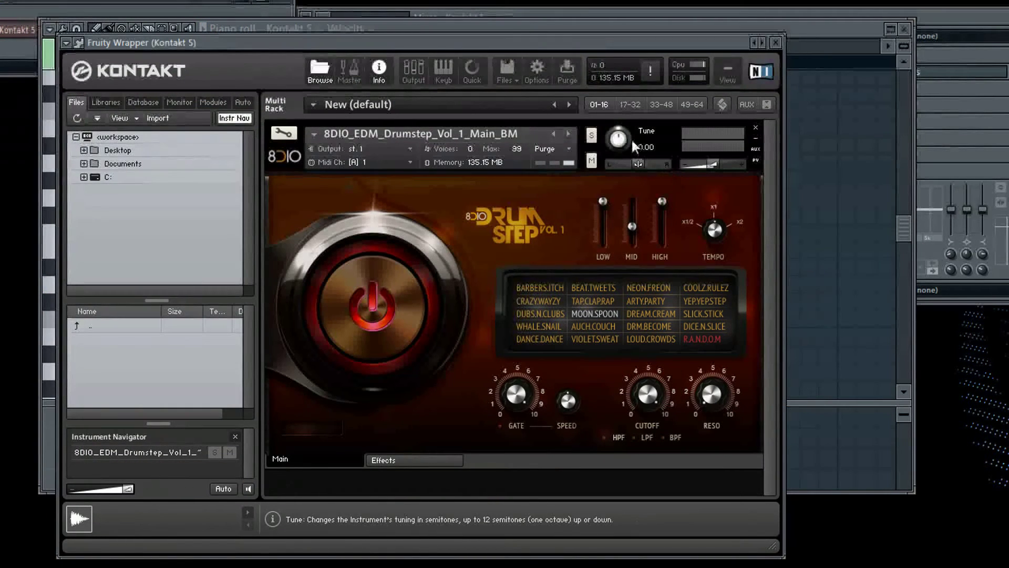
Delete the one-bar D5 and C#5 notes from the Kontakt 5 piano roll
click(839, 19)
right_click(232, 282)
right_click(446, 299)
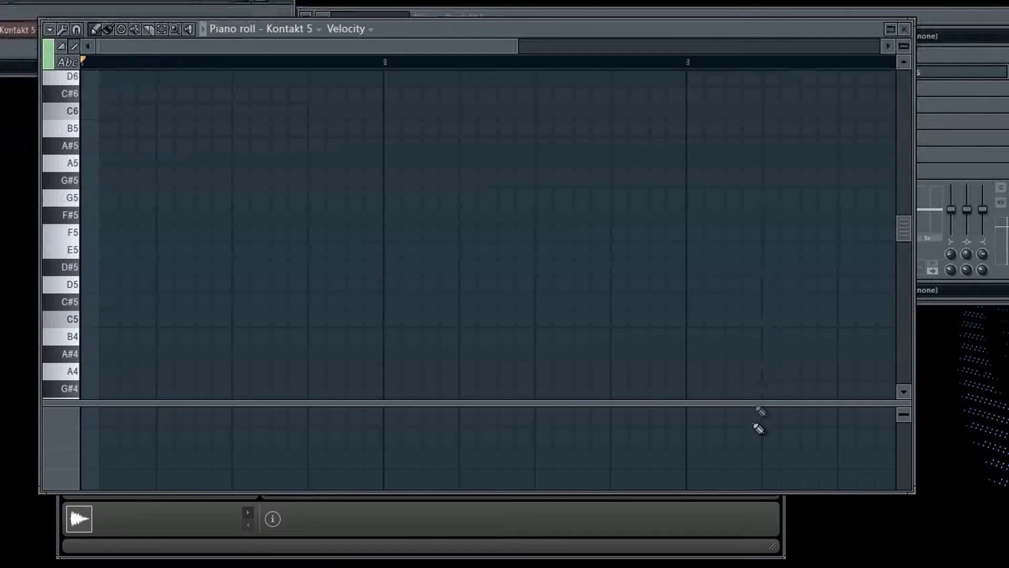
Select the R.A.N.D.O.M preset in the Drumstep instrument and open the Kontakt 5 piano roll
click(745, 518)
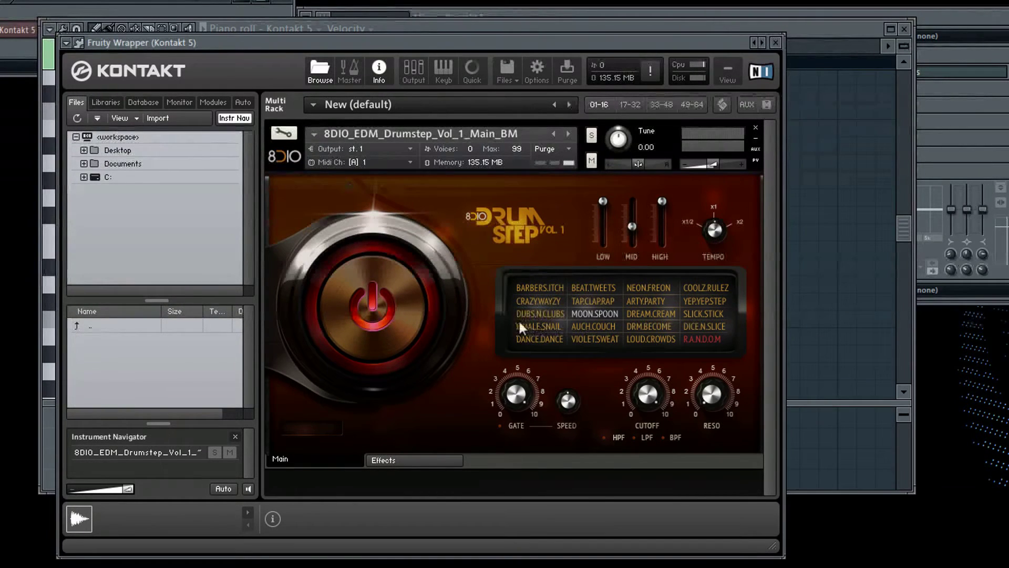
click(711, 337)
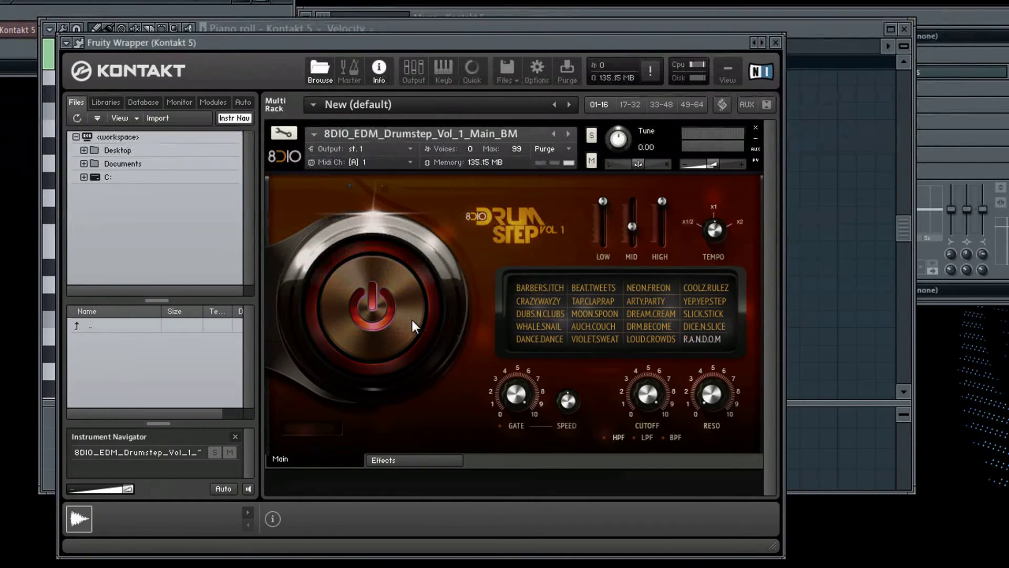
key(F6)
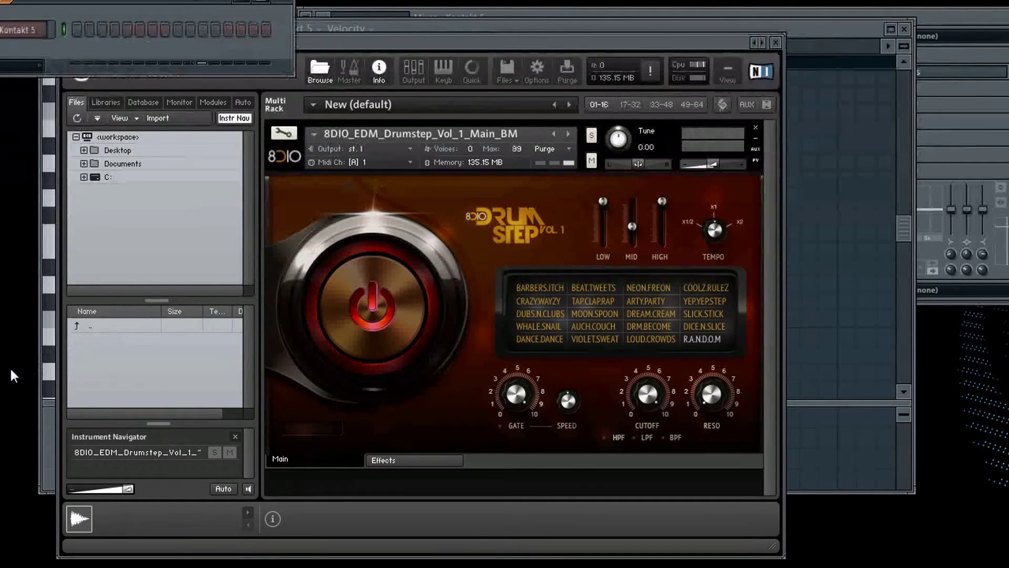
right_click(24, 31)
click(68, 28)
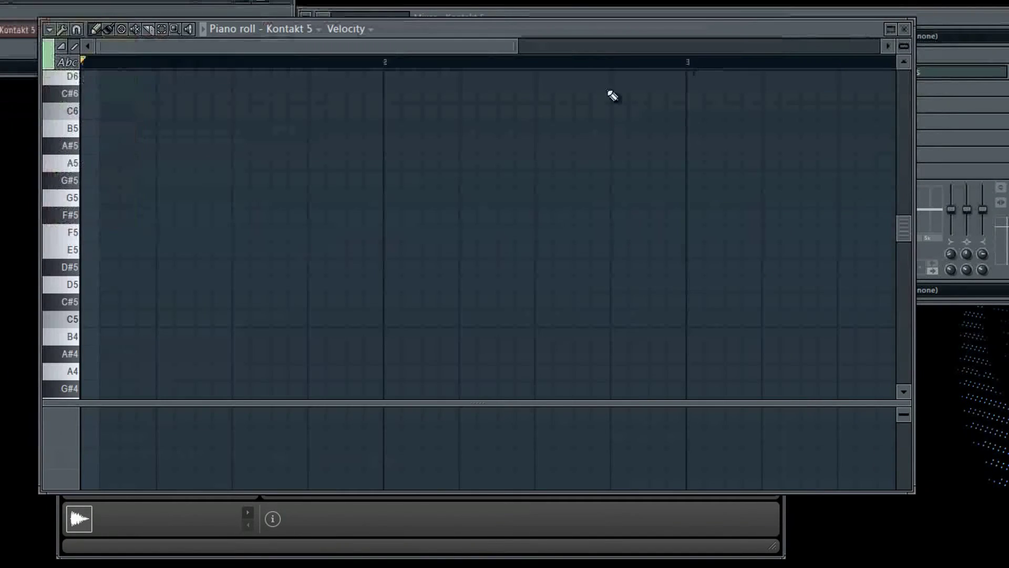
In bar 1, place a half-bar C5 note followed by one-beat D5 and F5 notes
click(87, 320)
drag(383, 320, 231, 322)
click(233, 277)
right_click(363, 284)
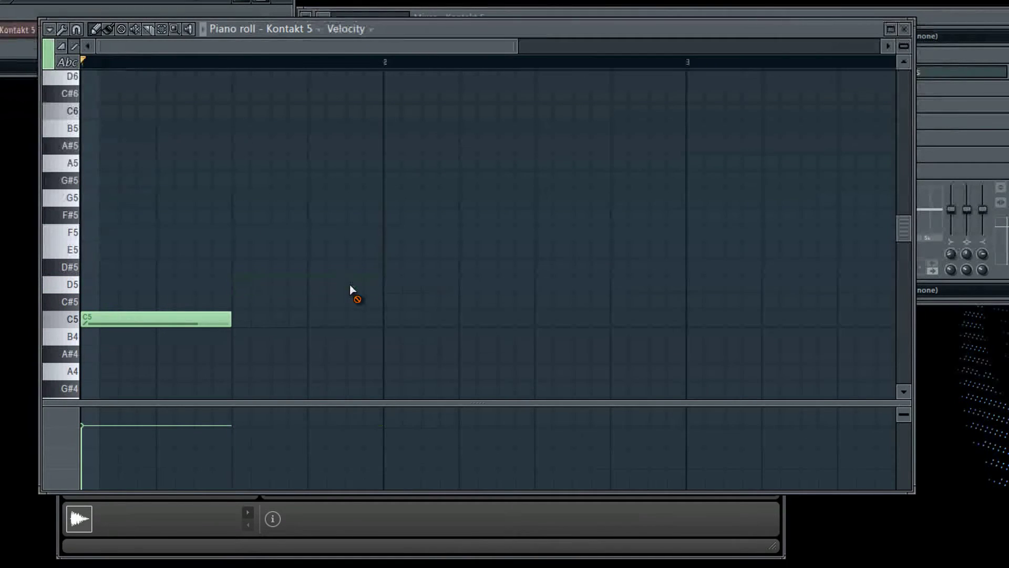
drag(199, 284, 214, 284)
click(274, 230)
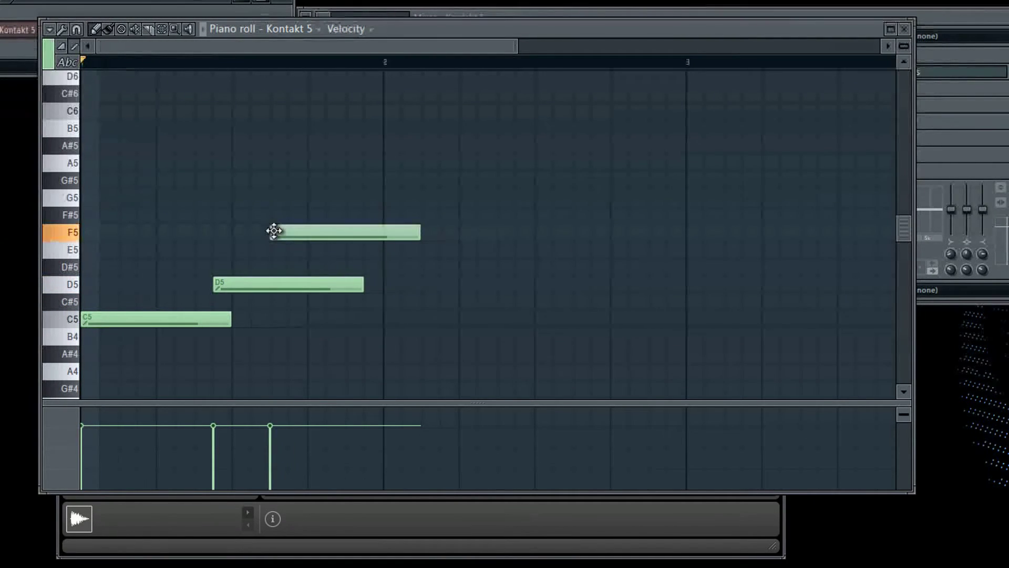
drag(342, 284, 373, 233)
Fill bar 2 with one-beat notes in the order E5, D5, E5, C5
click(439, 234)
right_click(467, 240)
drag(456, 236, 384, 246)
click(388, 251)
click(461, 284)
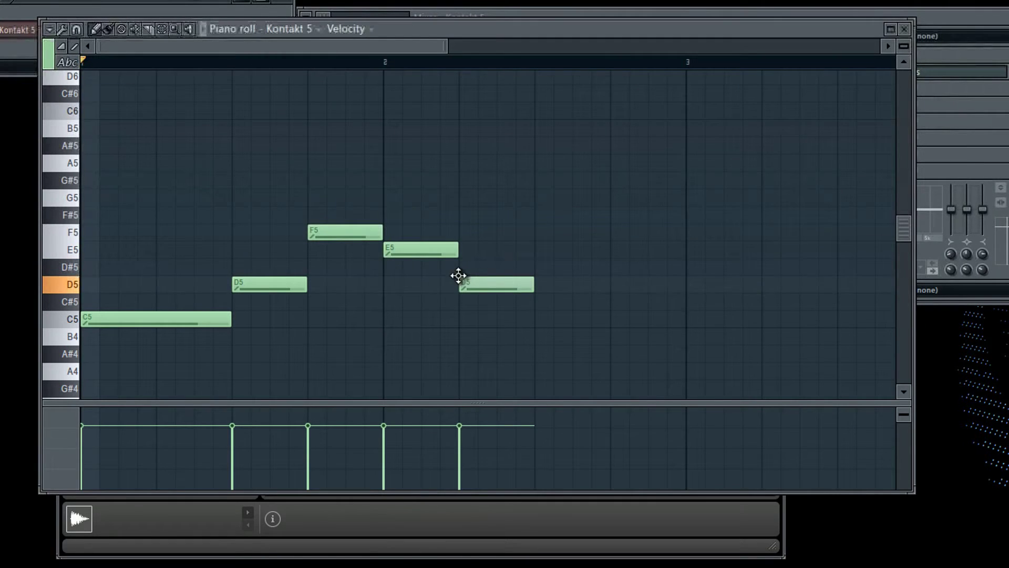
click(540, 250)
click(619, 318)
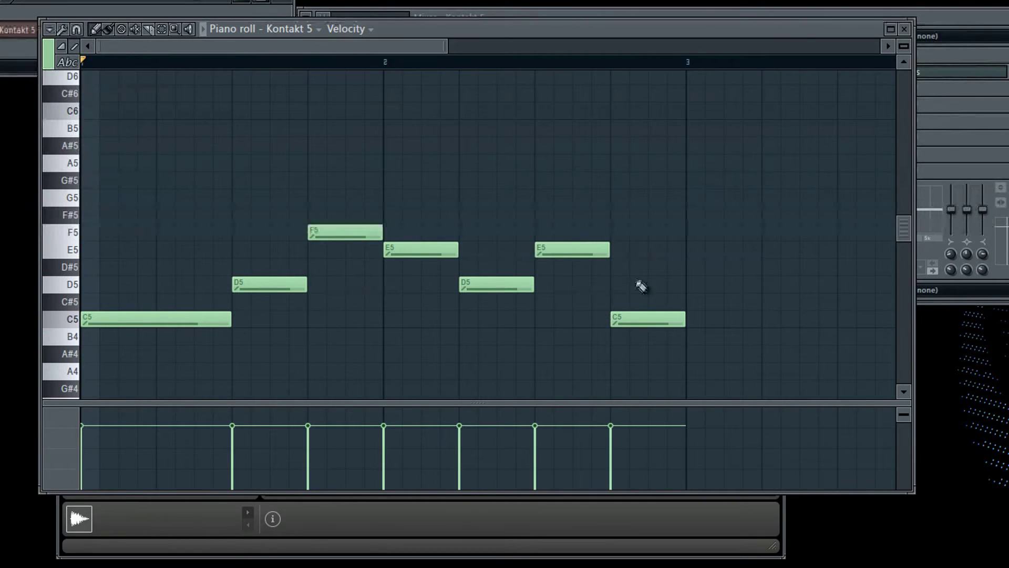
Add one-beat A5 notes on beats 2 and 4 of bar 1 and beat 4 of bar 2, play the pattern and close the piano roll
click(616, 179)
drag(644, 185, 642, 164)
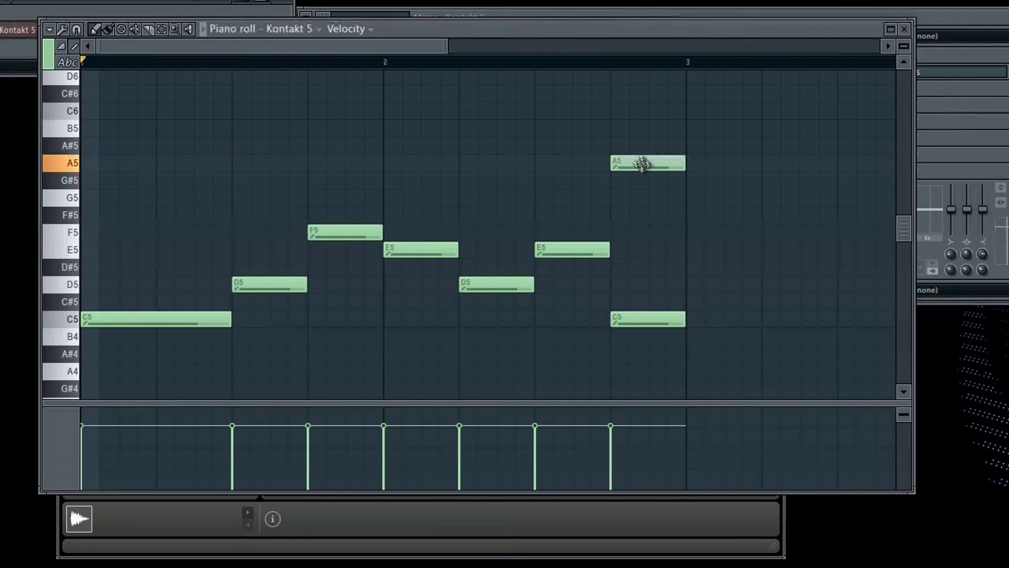
click(310, 162)
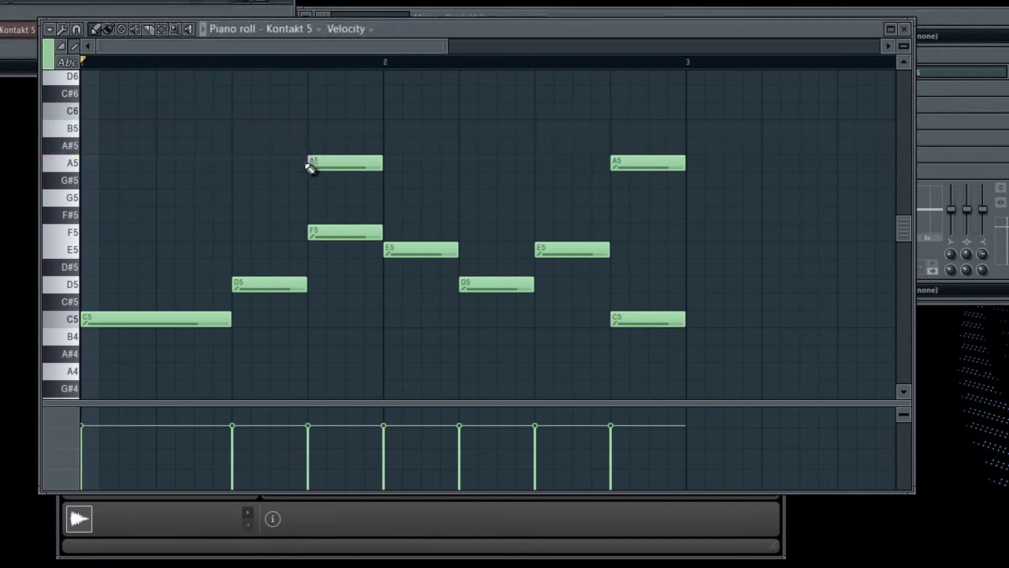
click(160, 163)
key(space)
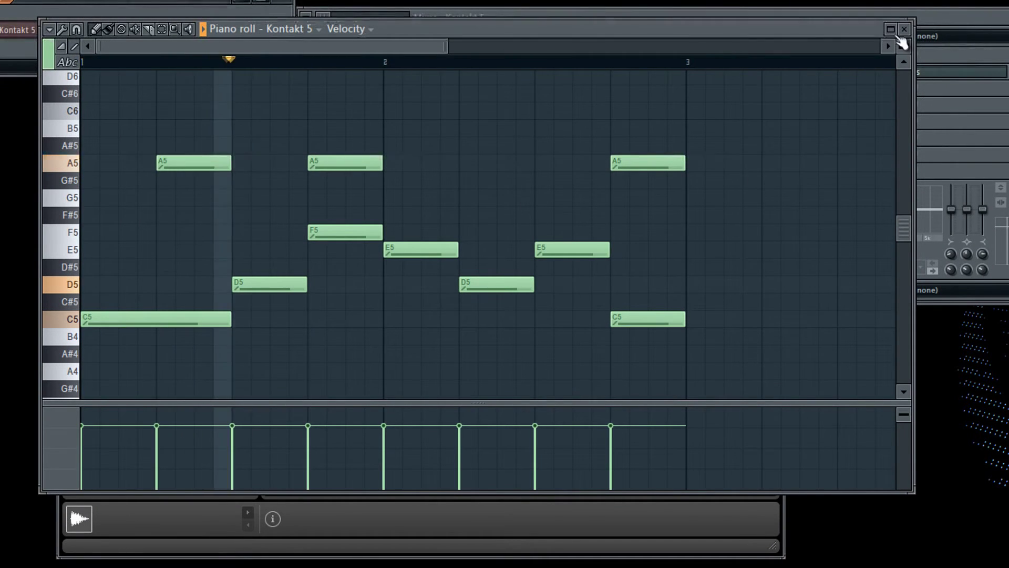
click(904, 28)
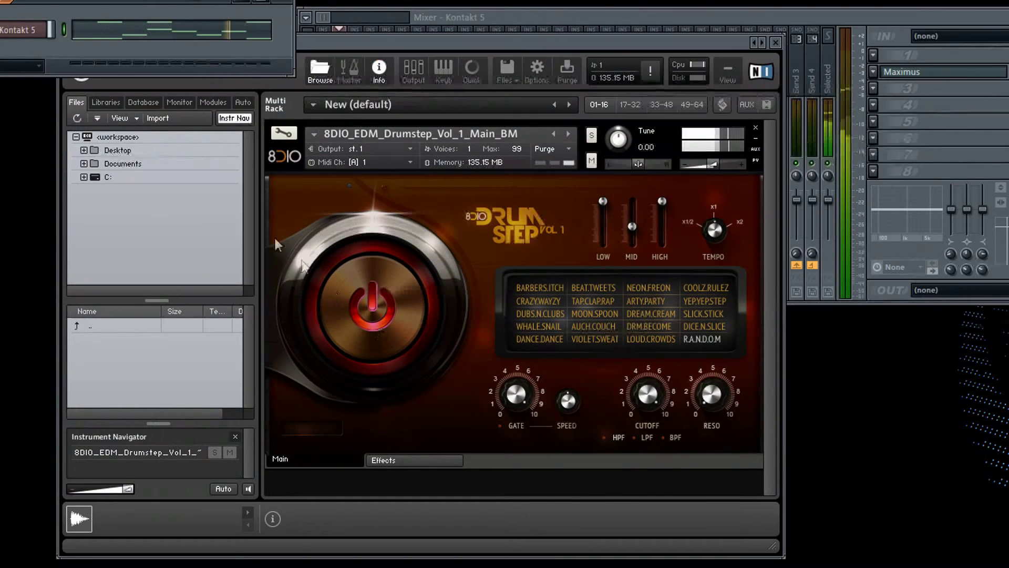
Reopen the Kontakt 5 piano roll and add half-beat C4 notes on every beat of bars 1 and 2
right_click(26, 29)
click(74, 26)
scroll(138, 346, down, 7)
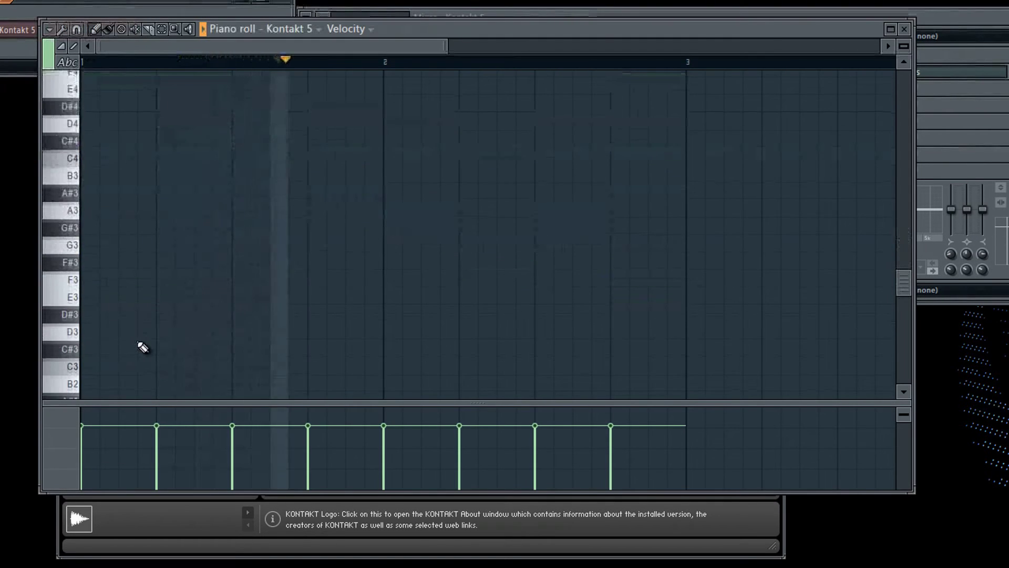
click(93, 364)
drag(157, 365, 98, 157)
click(160, 157)
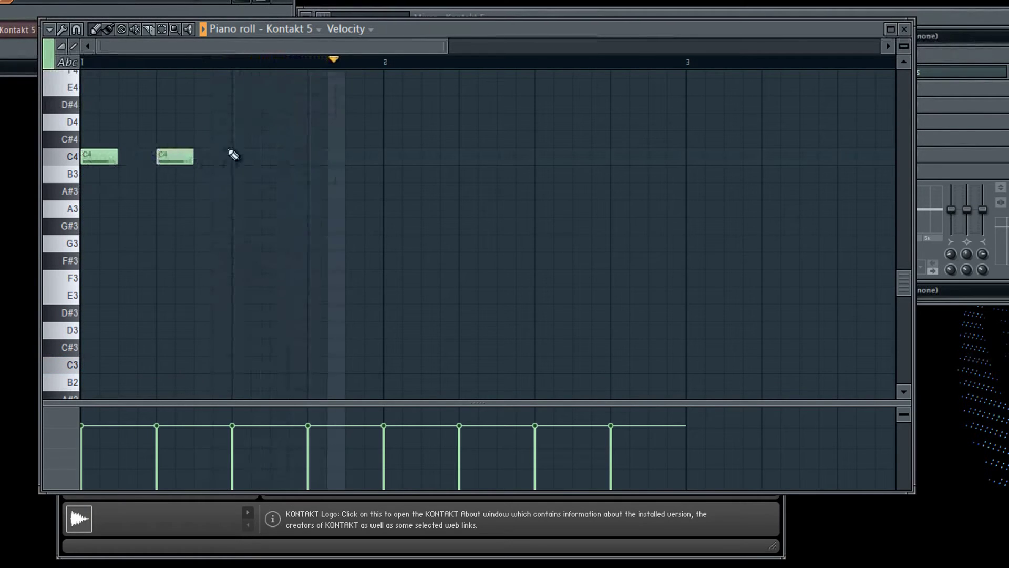
click(236, 156)
click(312, 157)
click(388, 156)
click(463, 157)
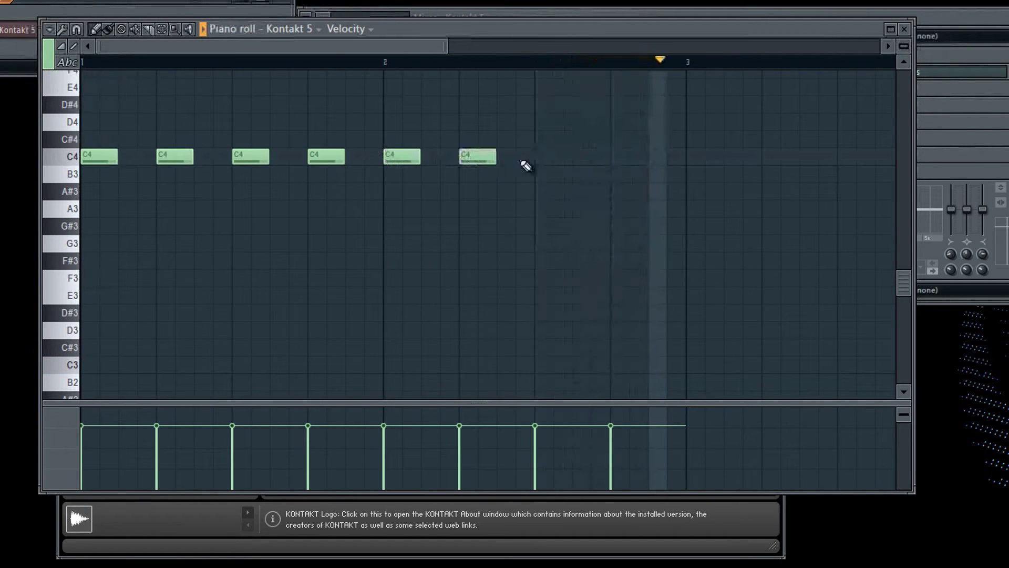
click(539, 157)
click(614, 156)
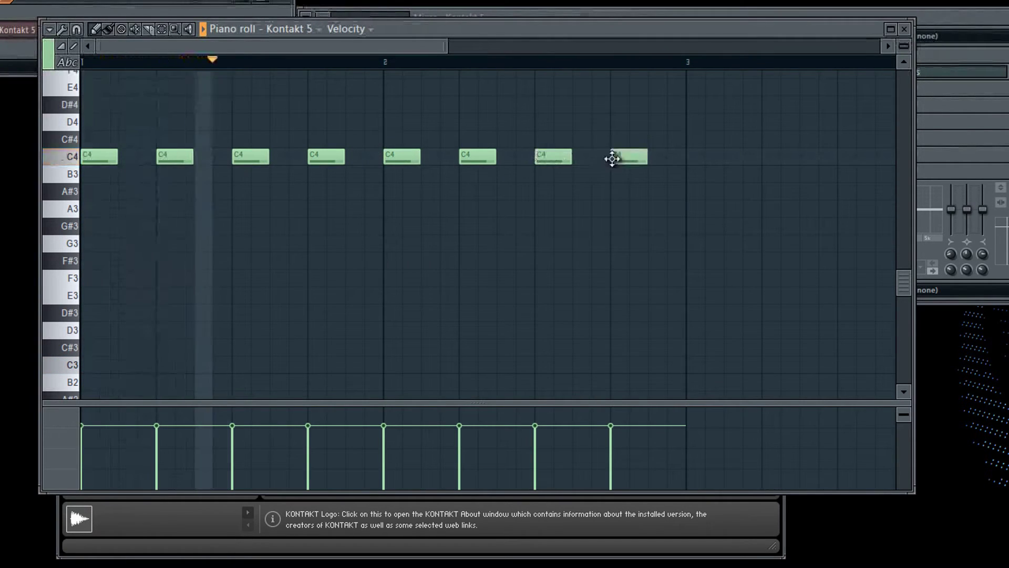
Add half-beat D4 notes on beats 2 and 4 of both bars
click(161, 122)
click(321, 122)
click(463, 122)
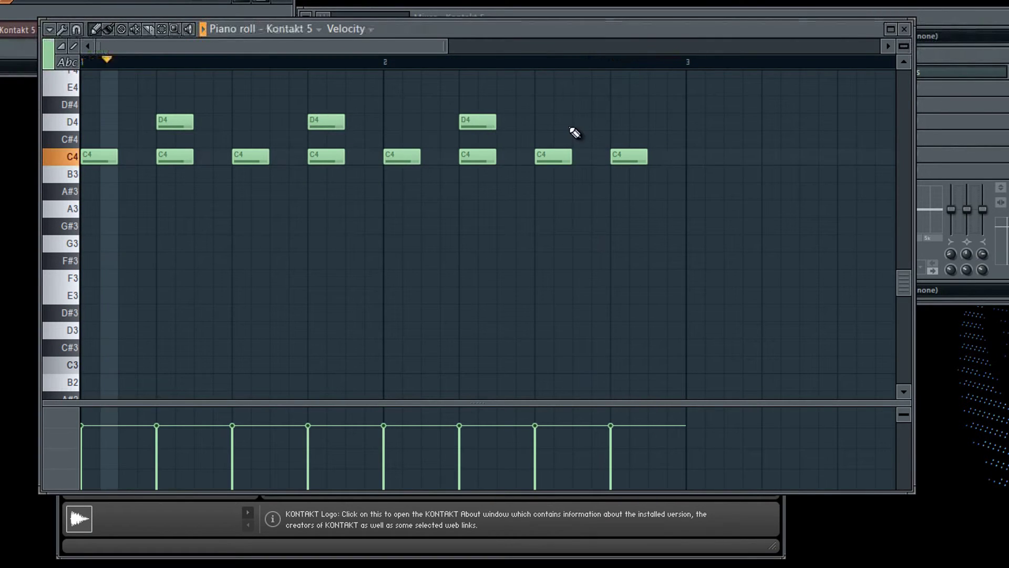
click(615, 122)
Add half-beat C#4 notes on the offbeats between the C4 notes across both bars
click(126, 140)
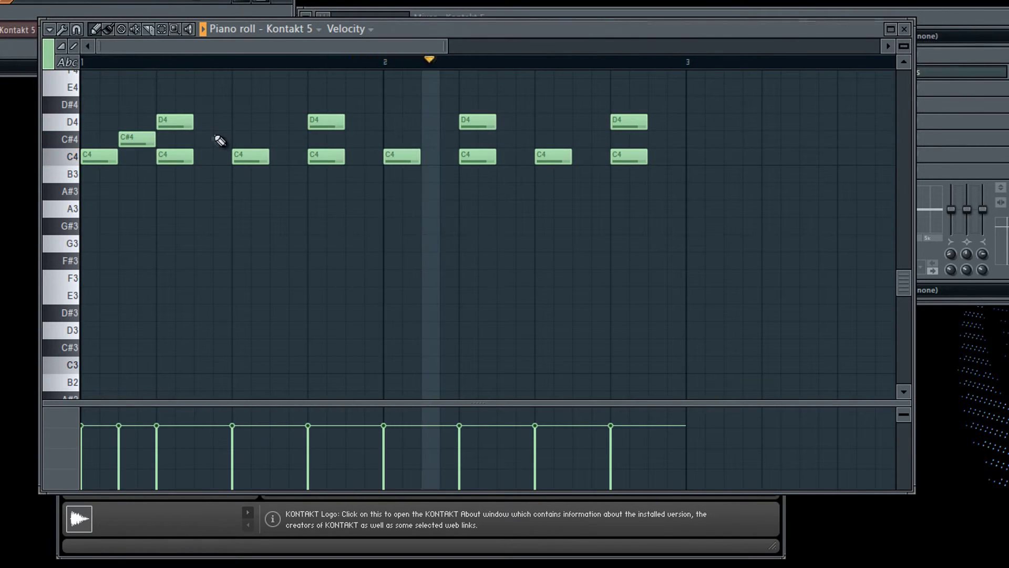
click(202, 139)
click(277, 139)
click(353, 139)
click(429, 140)
click(505, 139)
click(581, 139)
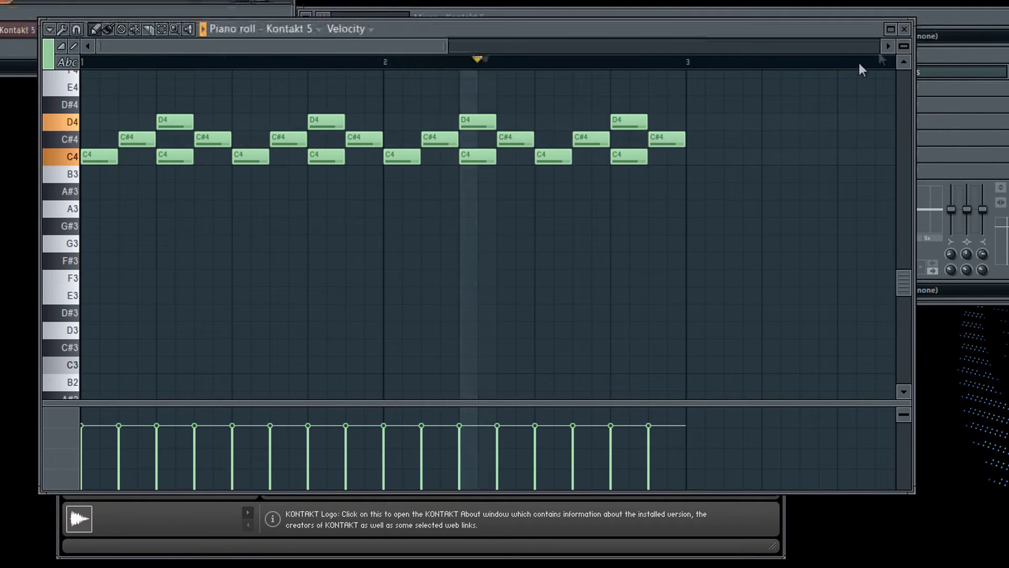
Close the piano roll and view the instrument files in the Drumstep library's 01_Main folder
click(904, 28)
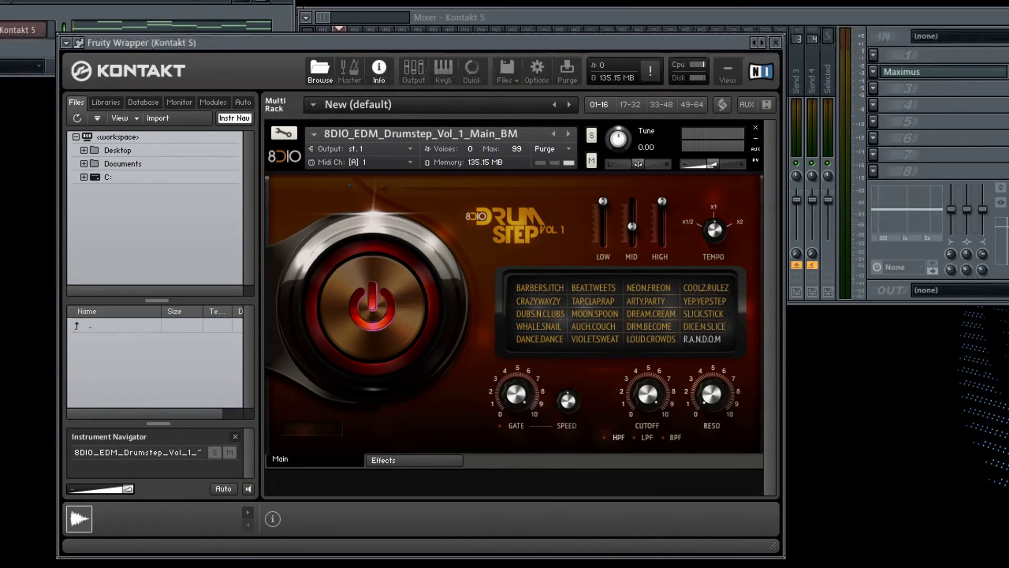
drag(998, 137, 426, 29)
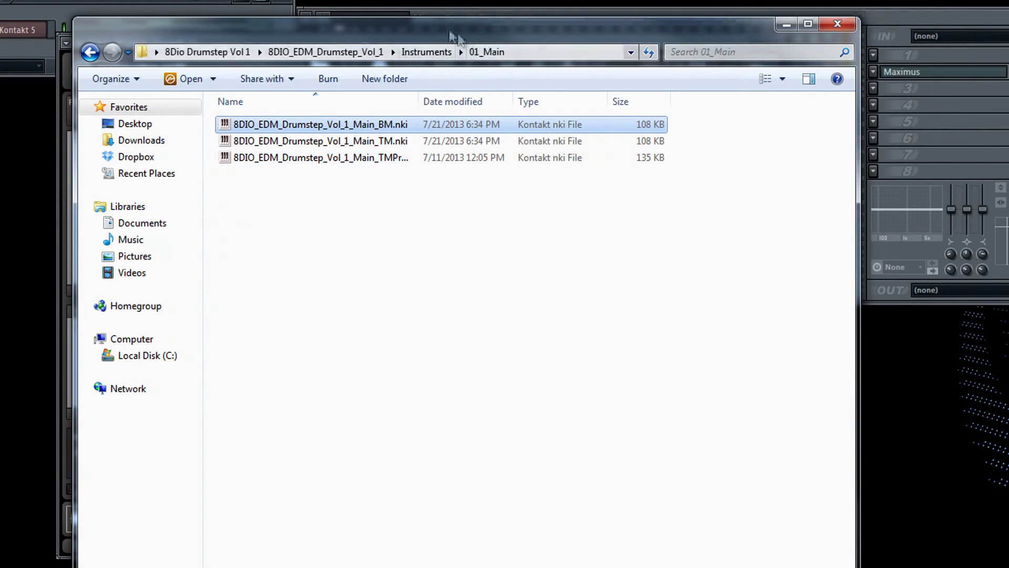
drag(435, 23, 435, 170)
click(837, 169)
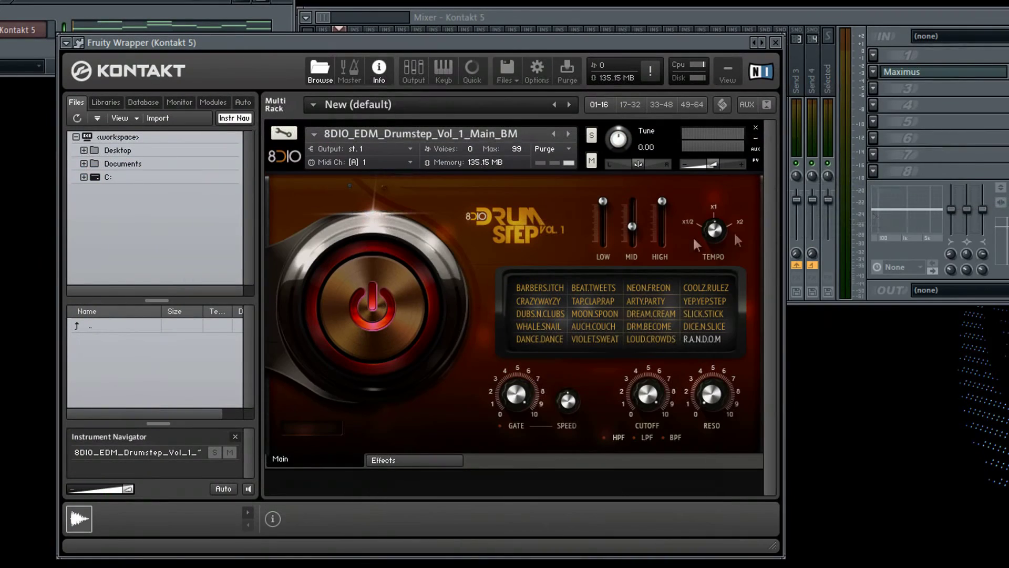
Reopen the Drumstep library's file window and view the instrument files in its 02_Stems folder
key(alt+Tab)
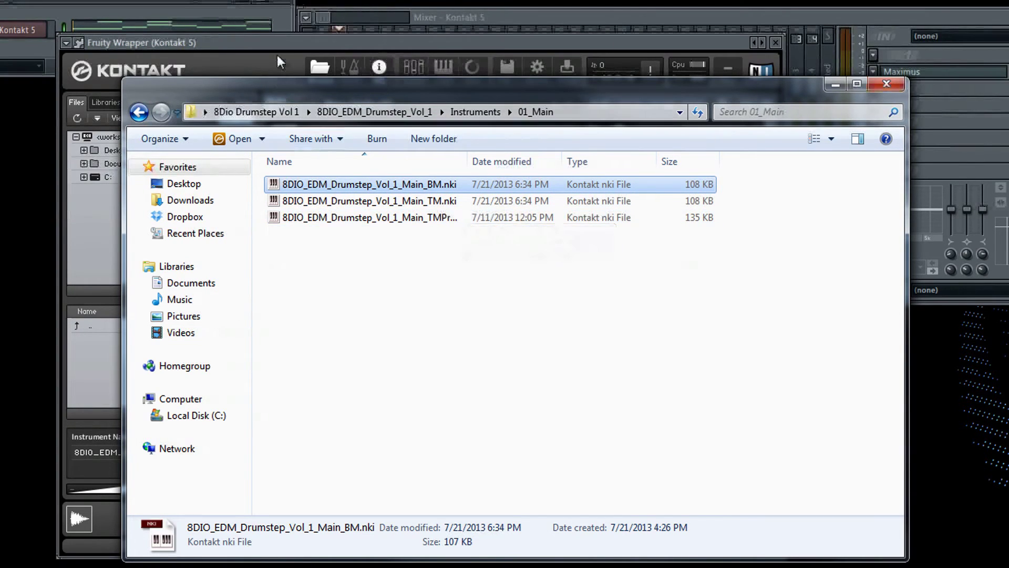
click(299, 42)
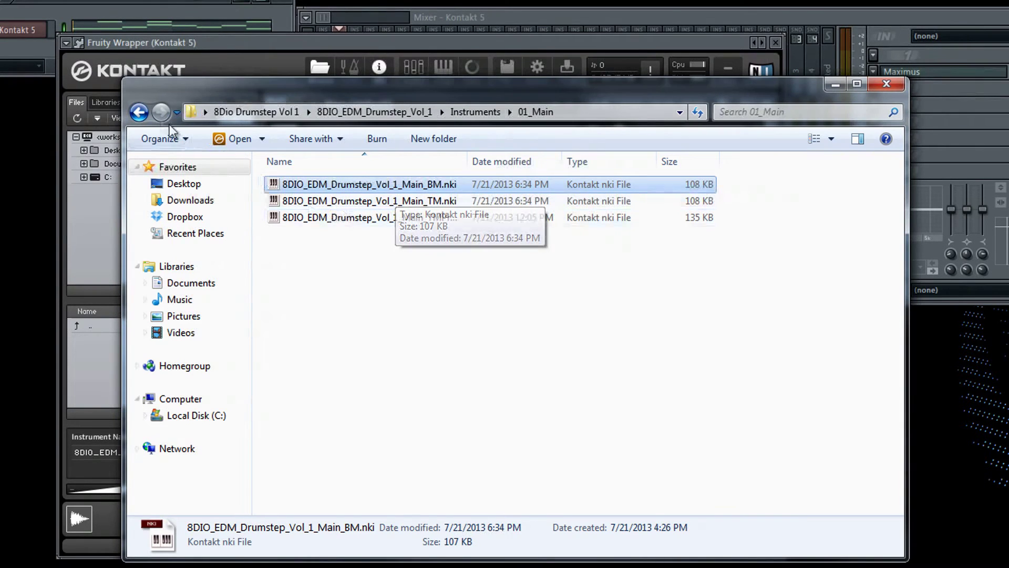
key(BackSpace)
double_click(331, 200)
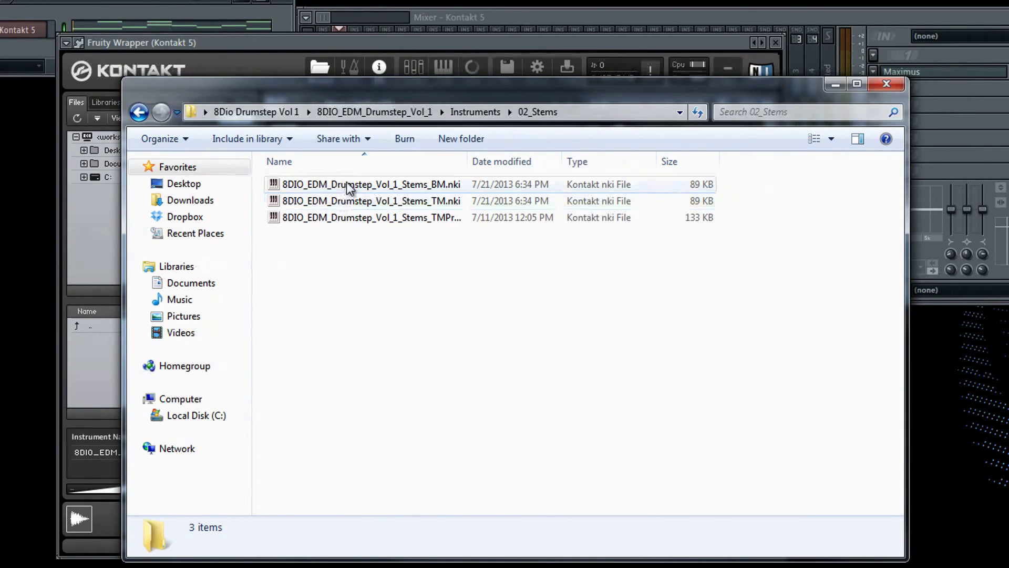
drag(390, 93, 433, 165)
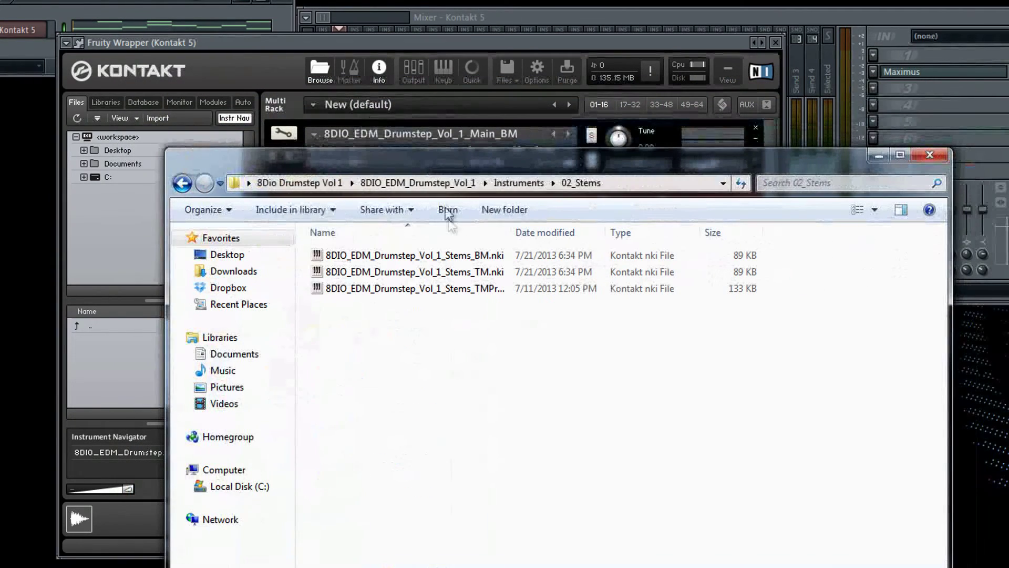
Return to the 01_Main folder and minimize the file window to show Kontakt again
click(182, 185)
double_click(362, 256)
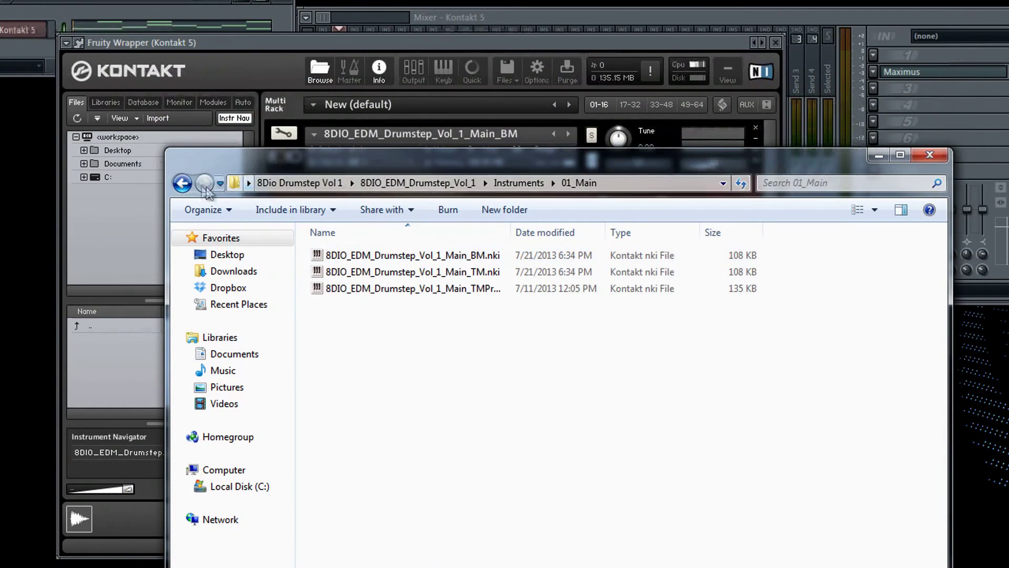
drag(761, 155, 755, 168)
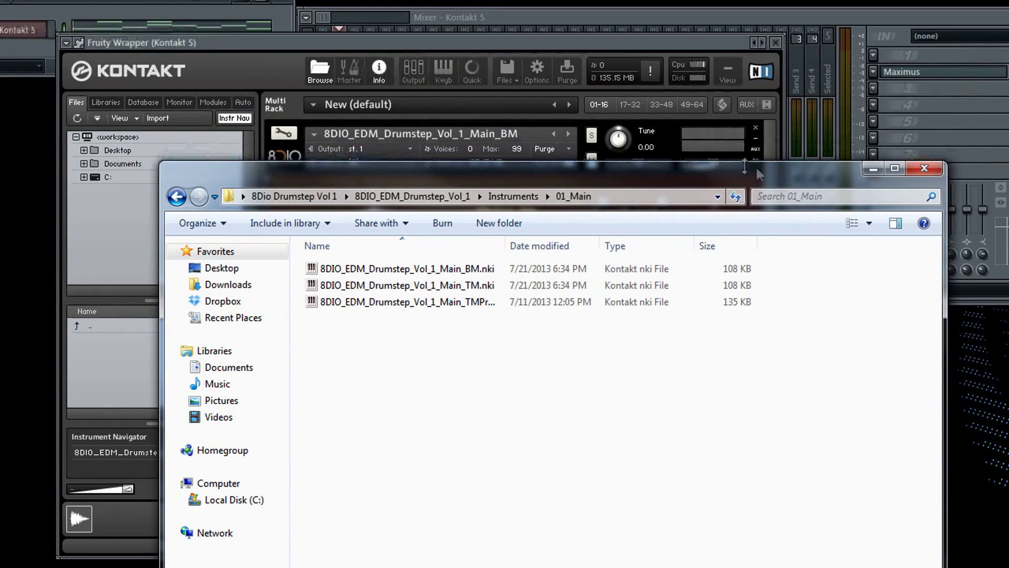
click(871, 168)
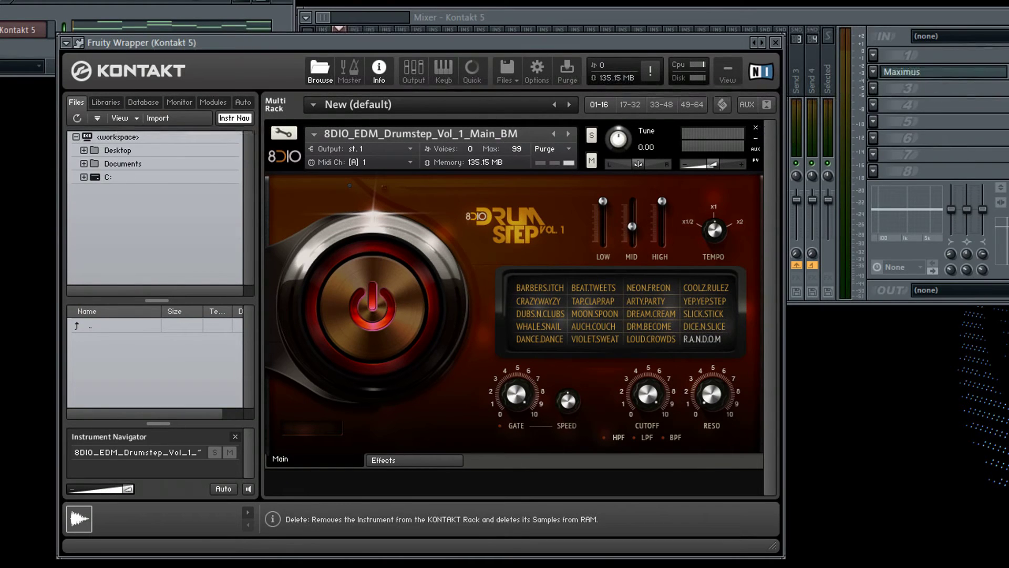
Replace the Drumstep instrument in the Kontakt rack with 8DIO_Dubstep_v1_Main_Pt1_BM from the 8DIO_Dubstep_V1 Instruments folder
click(755, 128)
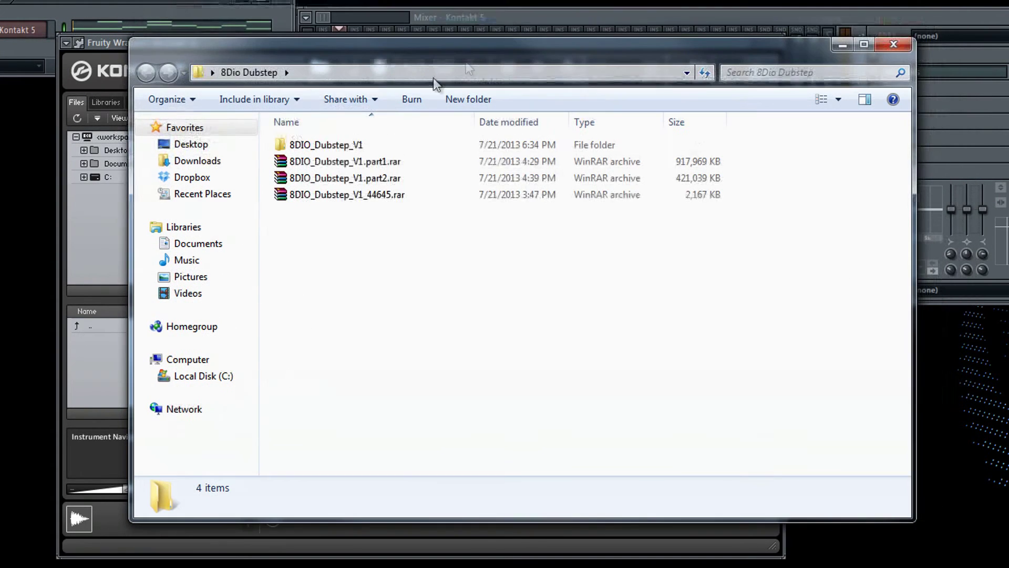
double_click(336, 145)
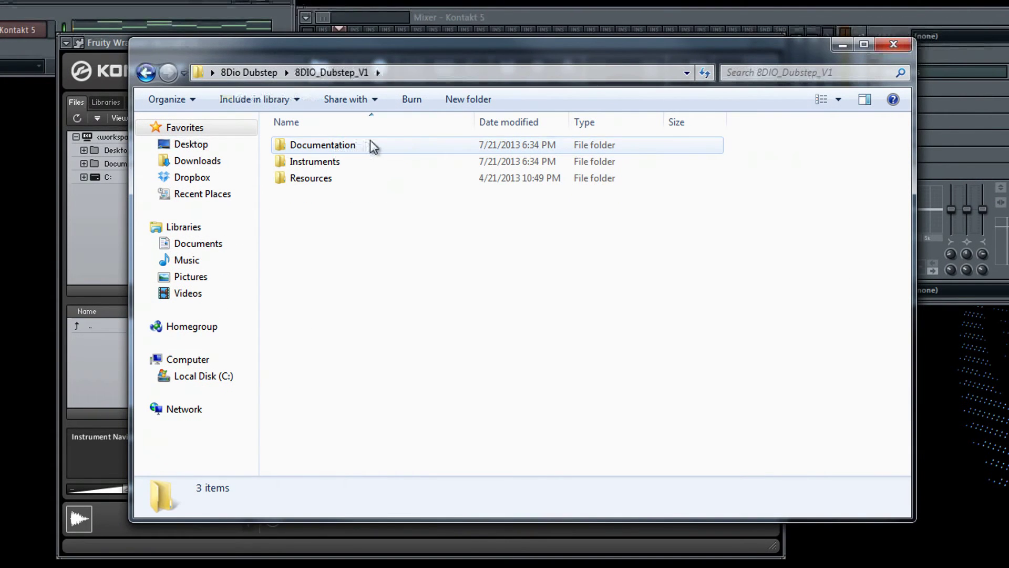
double_click(336, 161)
double_click(343, 146)
drag(469, 43, 794, 95)
drag(684, 197, 387, 179)
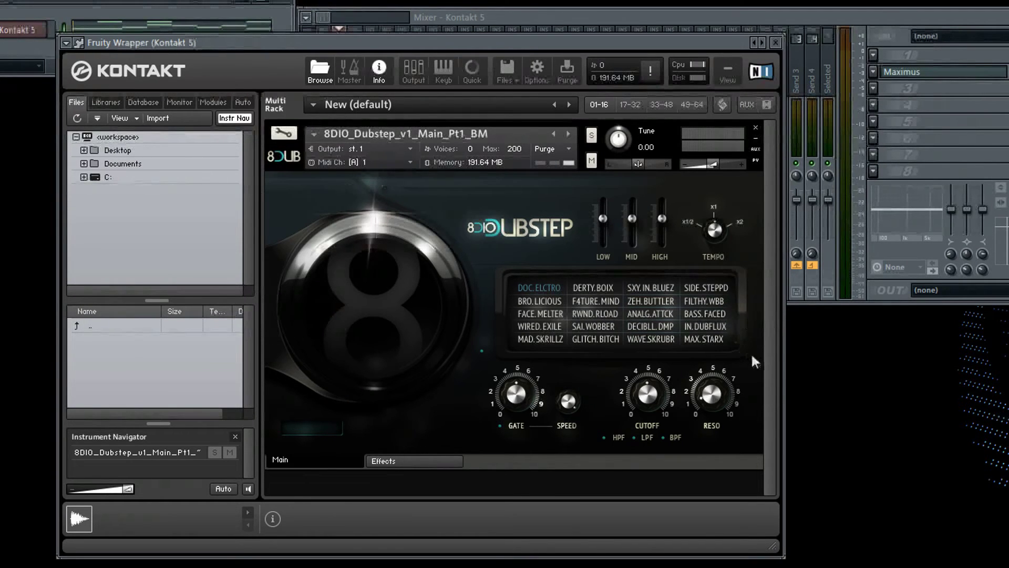
Raise the Dubstep instrument's Low and High EQ sliders to their maximum
drag(662, 218, 662, 201)
drag(603, 218, 656, 190)
click(747, 12)
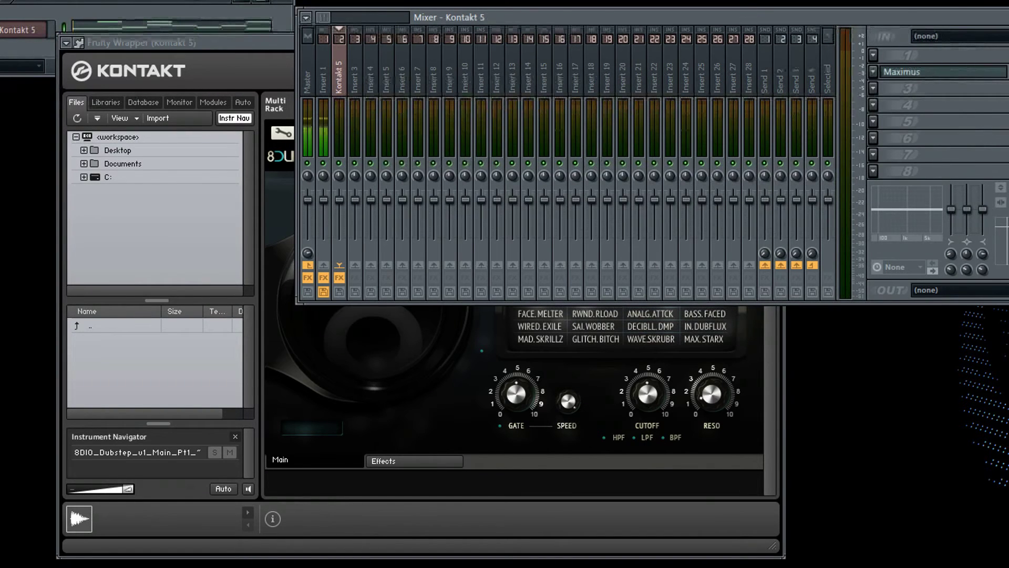
key(F6)
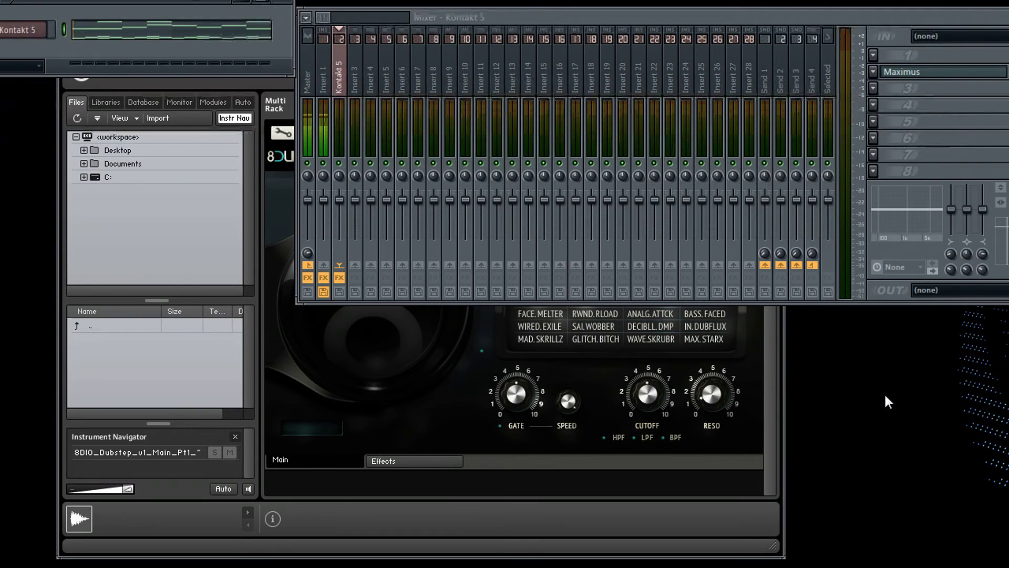
click(770, 399)
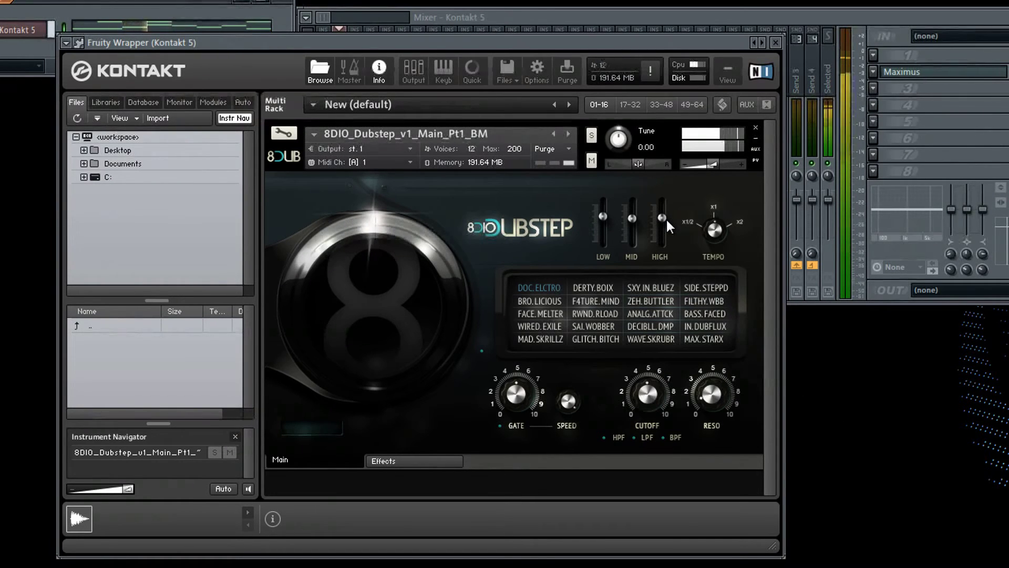
drag(666, 219, 673, 137)
drag(604, 220, 603, 201)
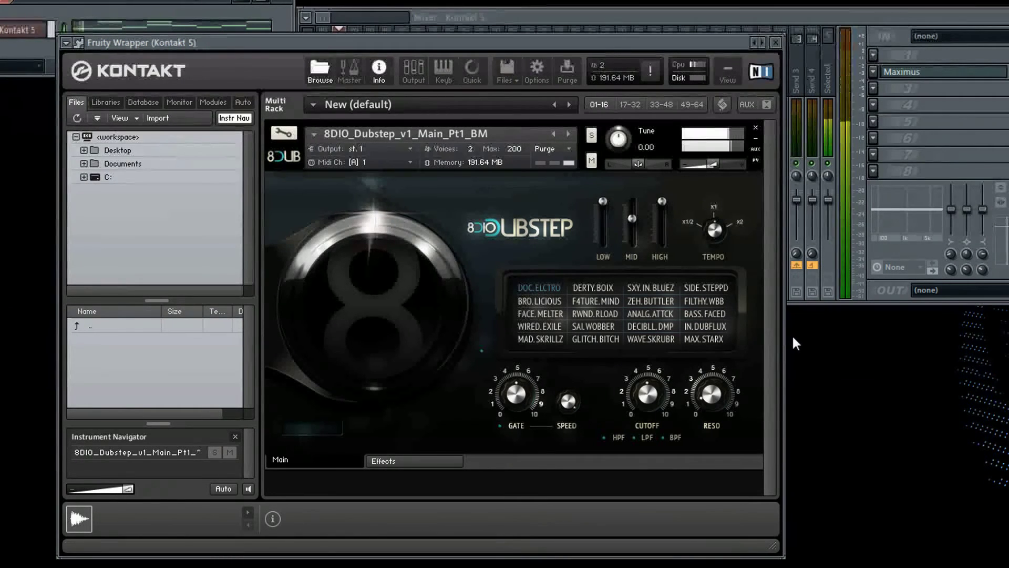
Check the playback levels in the mixer and audition the BRO.LICIOUS and FACE.MELTER presets
click(856, 67)
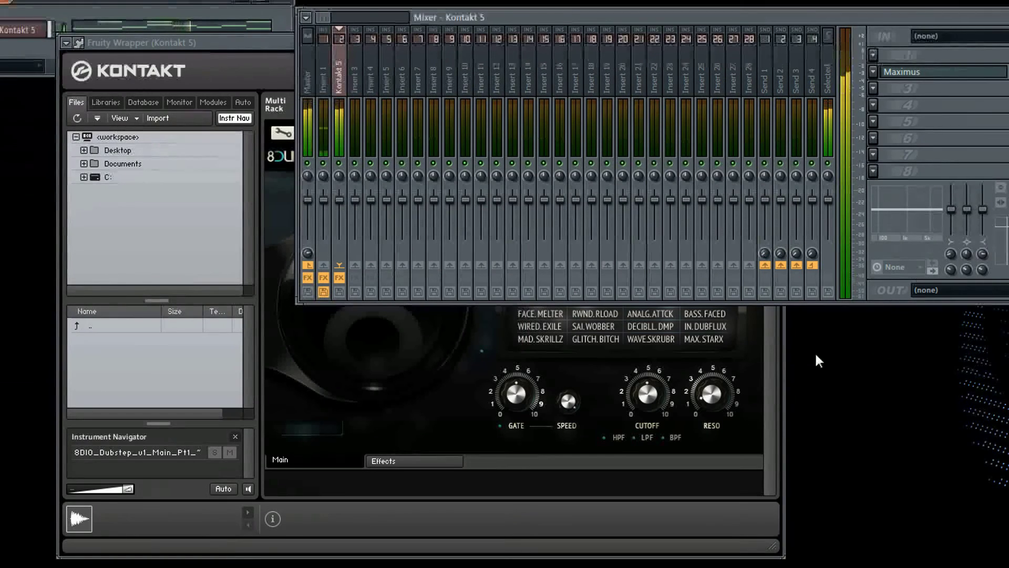
click(771, 353)
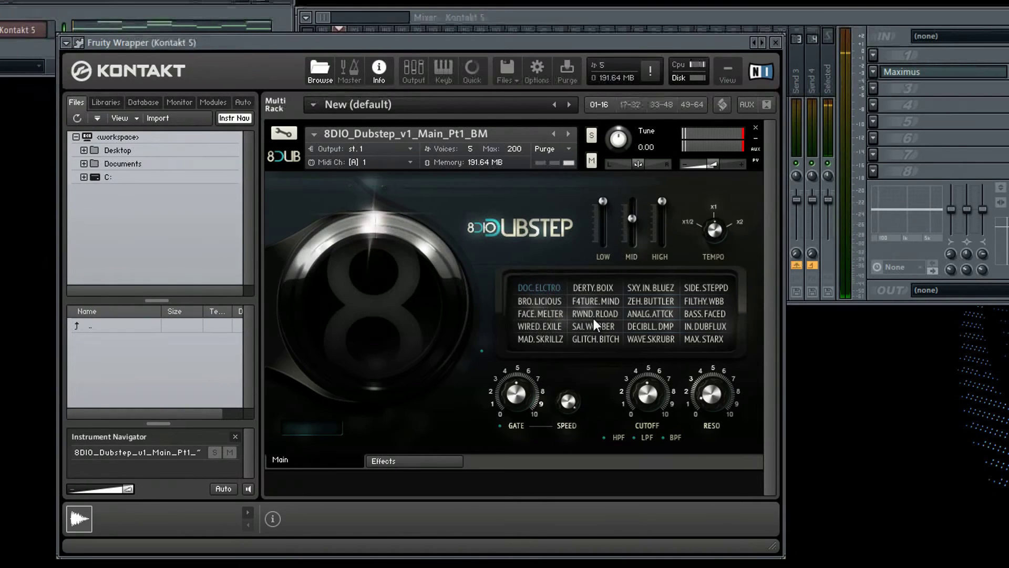
click(542, 301)
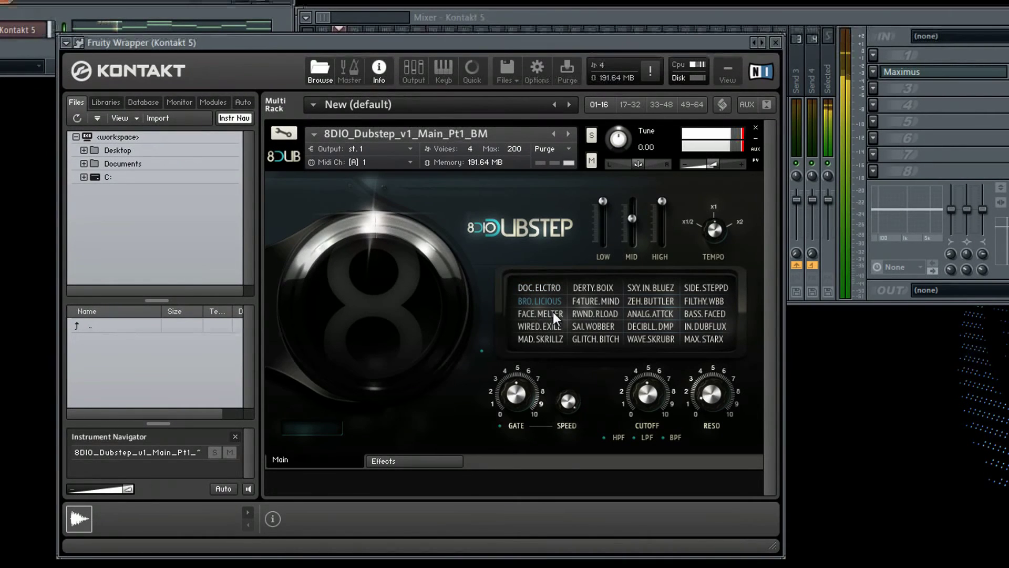
click(557, 317)
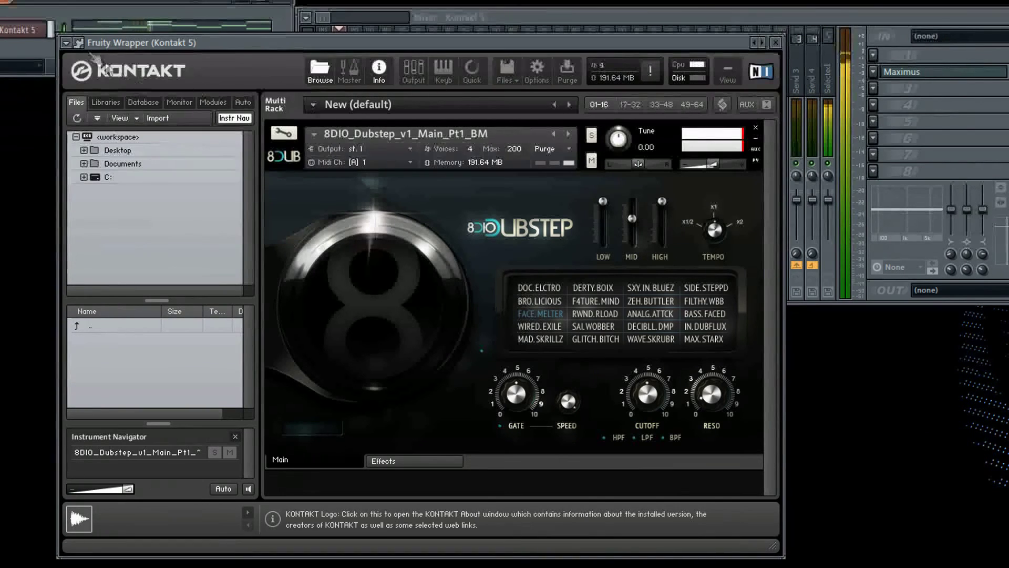
Open the Kontakt 5 channel's piano roll and delete all of its notes
right_click(47, 26)
click(77, 31)
key(ctrl+a)
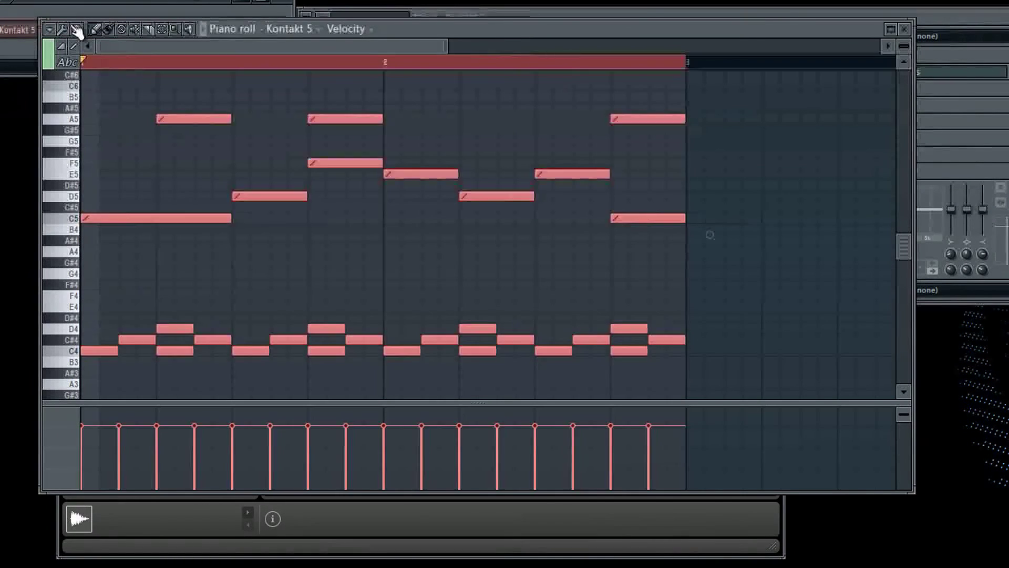
key(Delete)
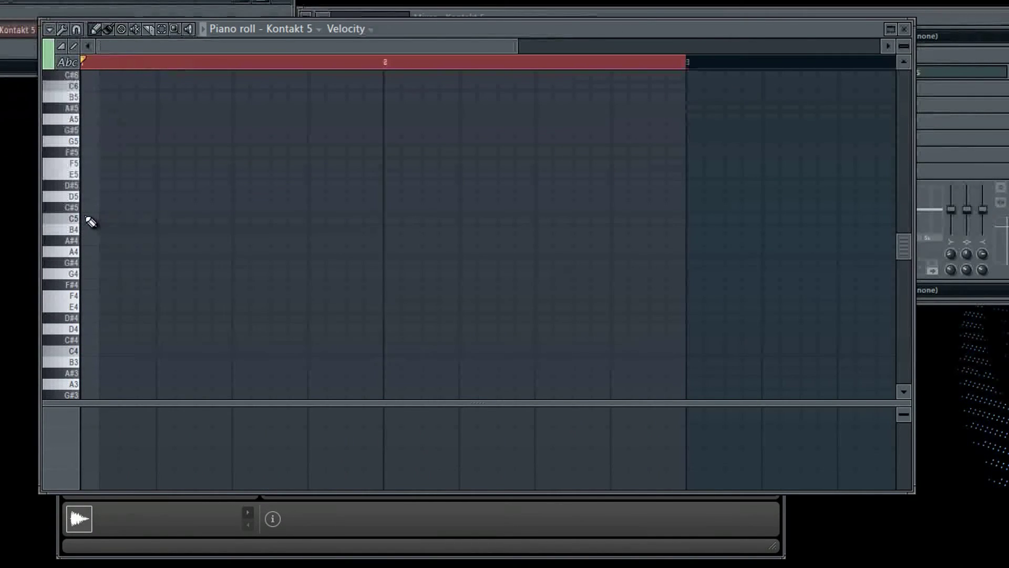
Add four consecutive two-beat C5 notes filling bars 1 and 2, and play the pattern
click(93, 219)
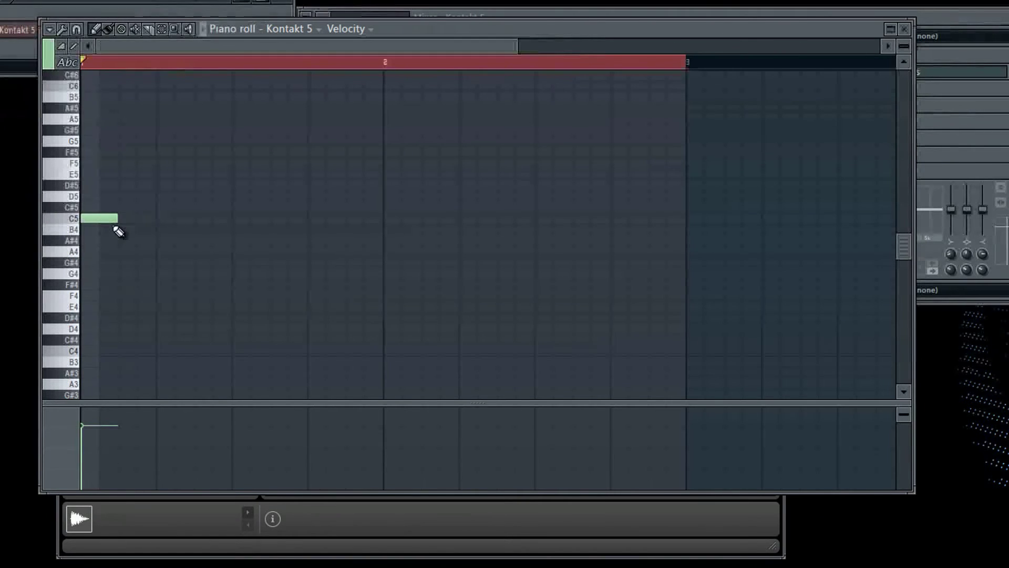
drag(117, 219, 239, 221)
click(235, 218)
click(408, 220)
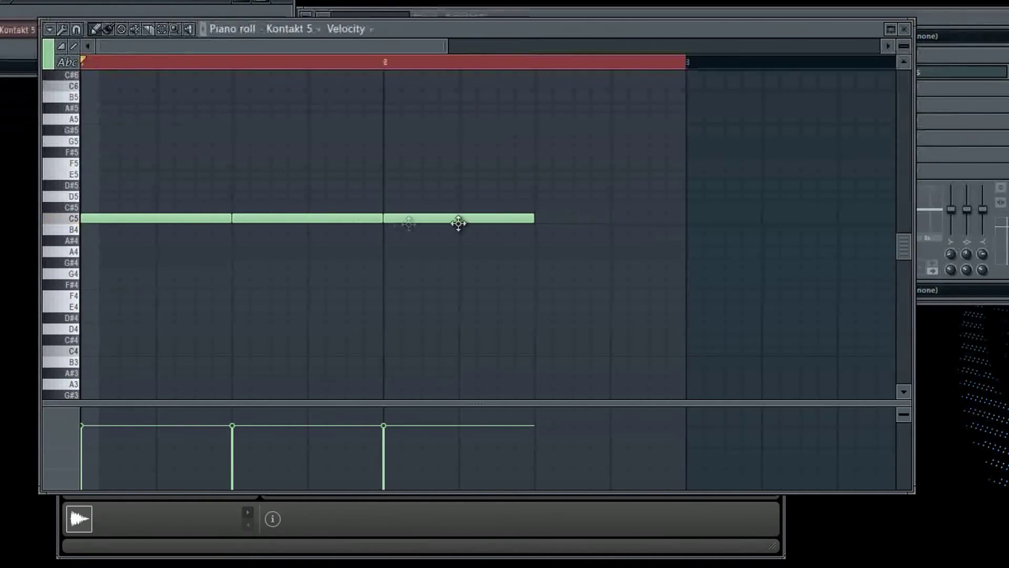
click(540, 220)
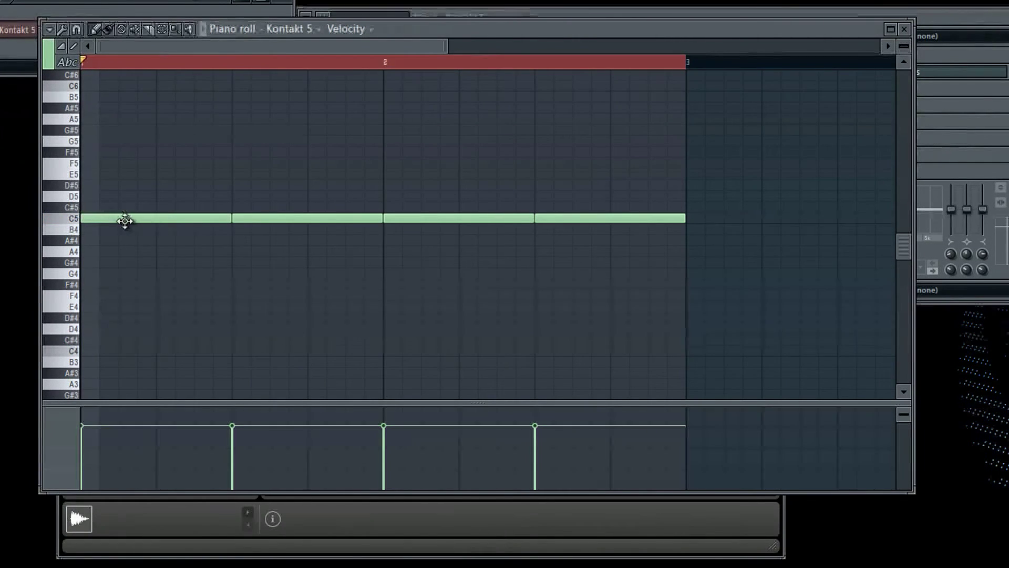
key(space)
key(space)
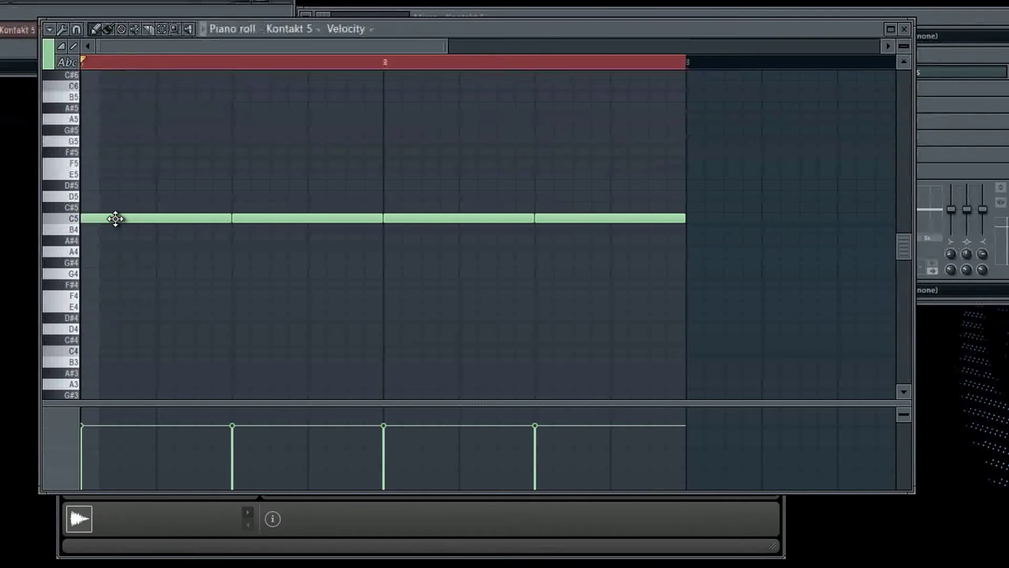
drag(115, 219, 71, 253)
click(76, 219)
click(68, 256)
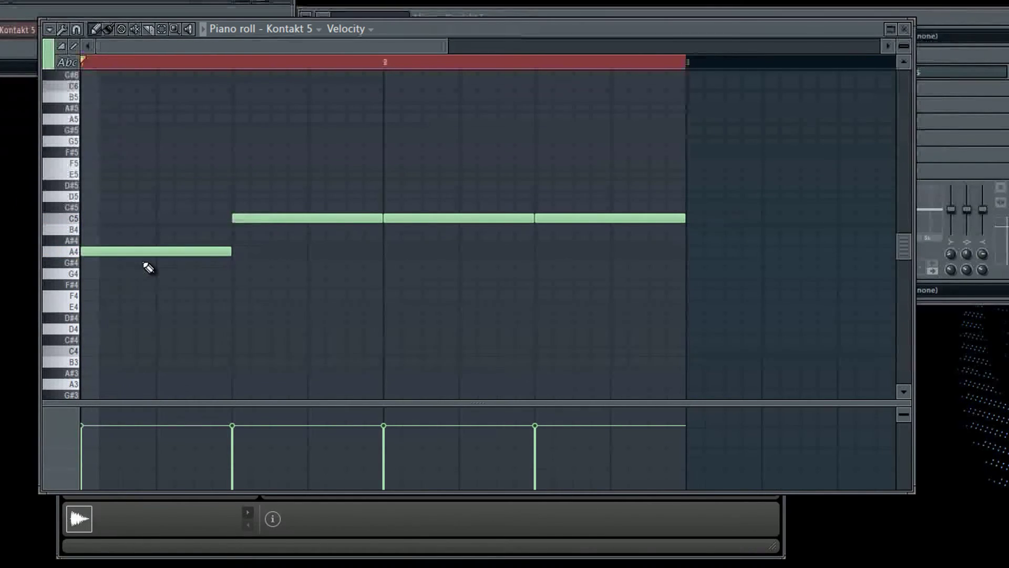
click(88, 218)
right_click(113, 252)
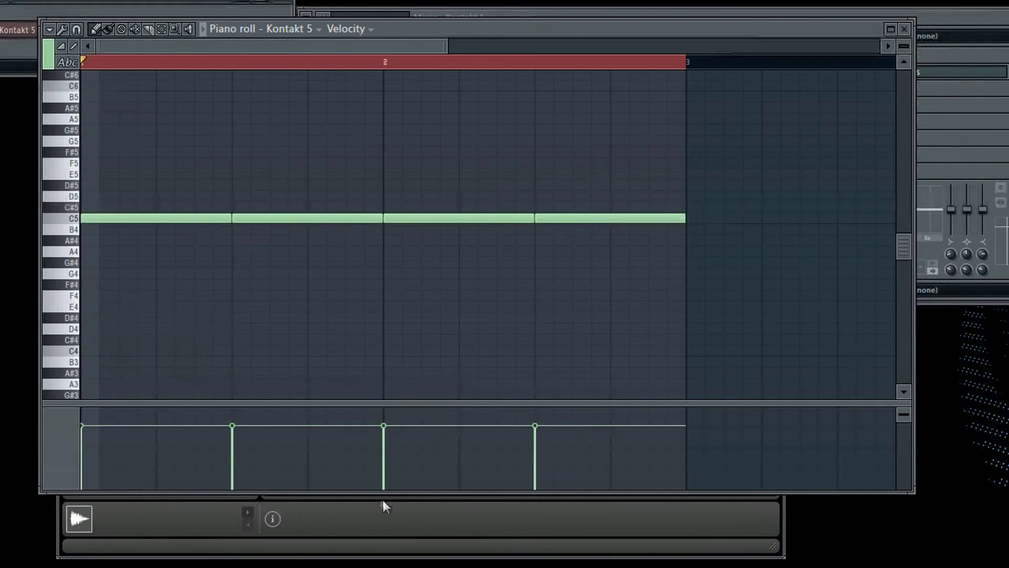
Replace the C5 note on beat 3 of bar 1 with a two-beat F5 note and play the pattern
click(426, 537)
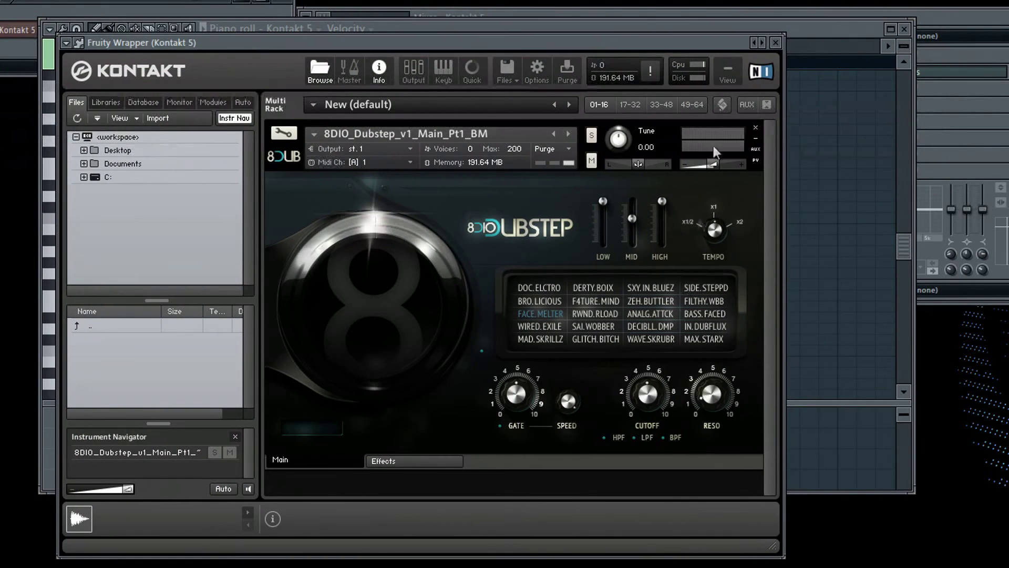
click(749, 30)
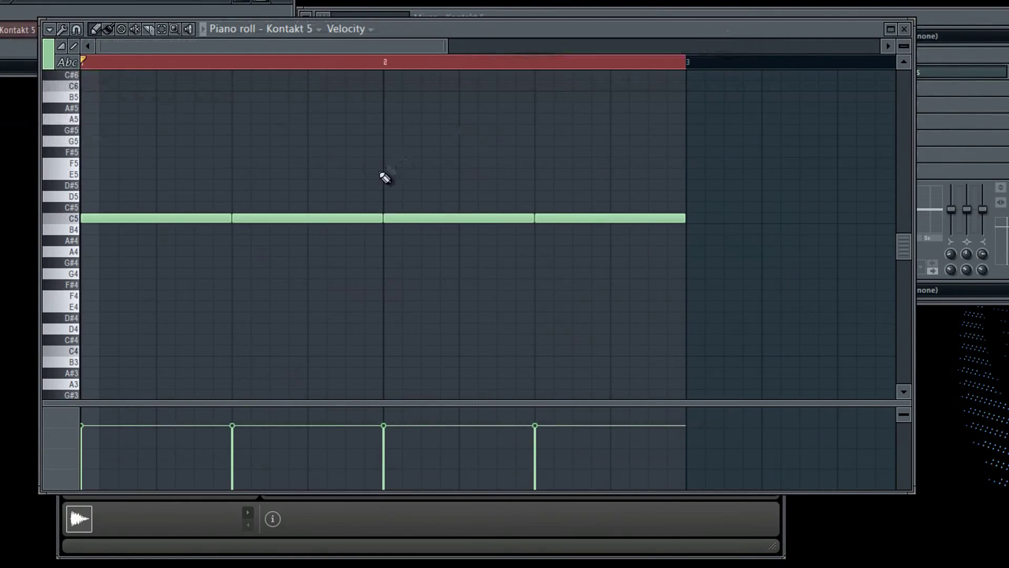
click(236, 167)
right_click(260, 218)
key(space)
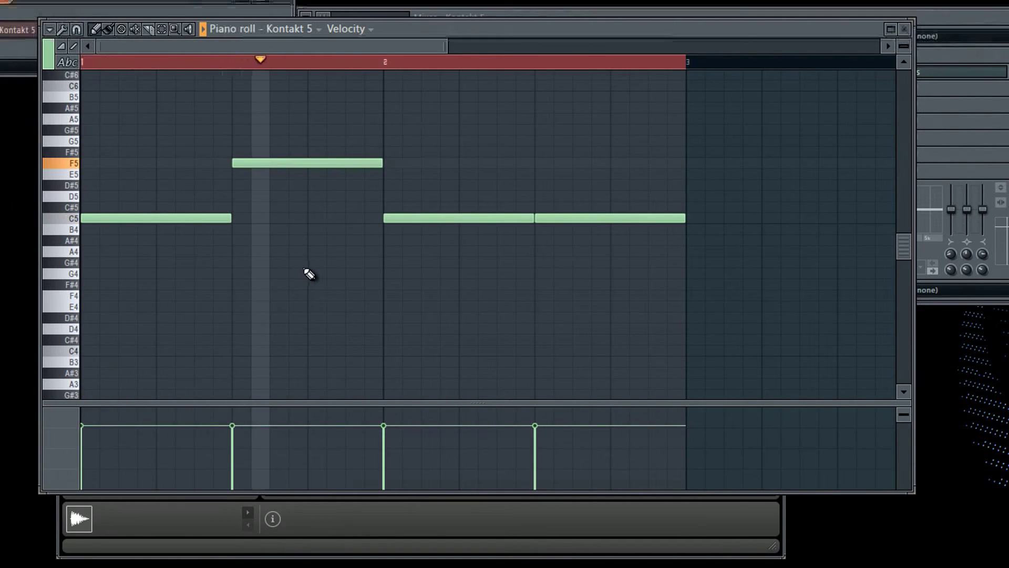
key(space)
click(706, 526)
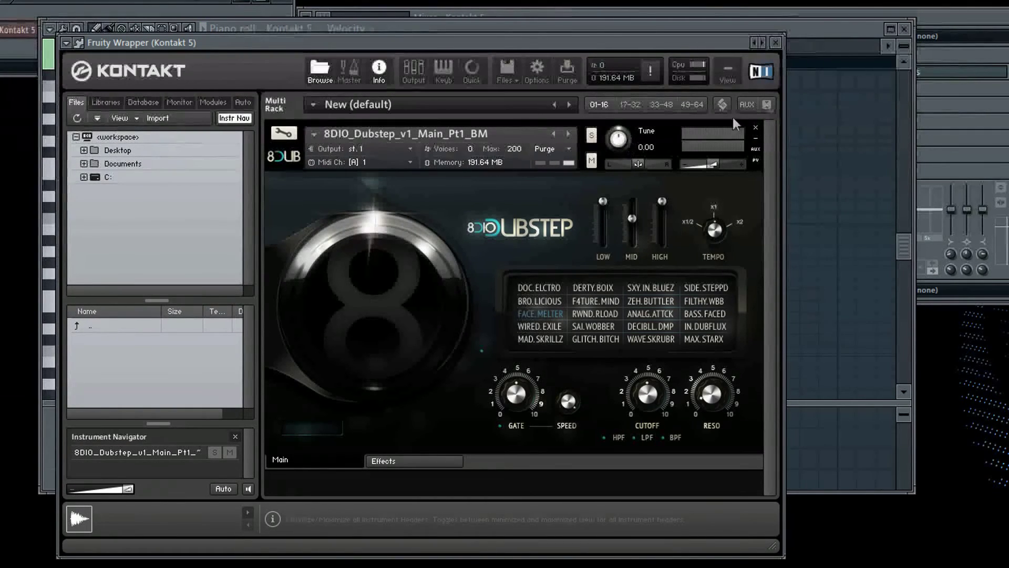
click(849, 23)
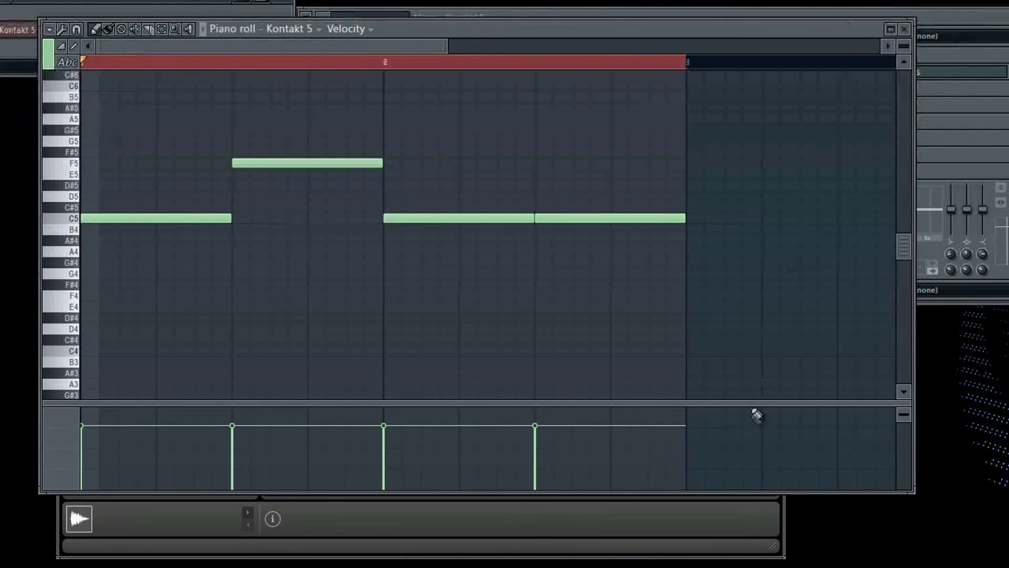
click(756, 522)
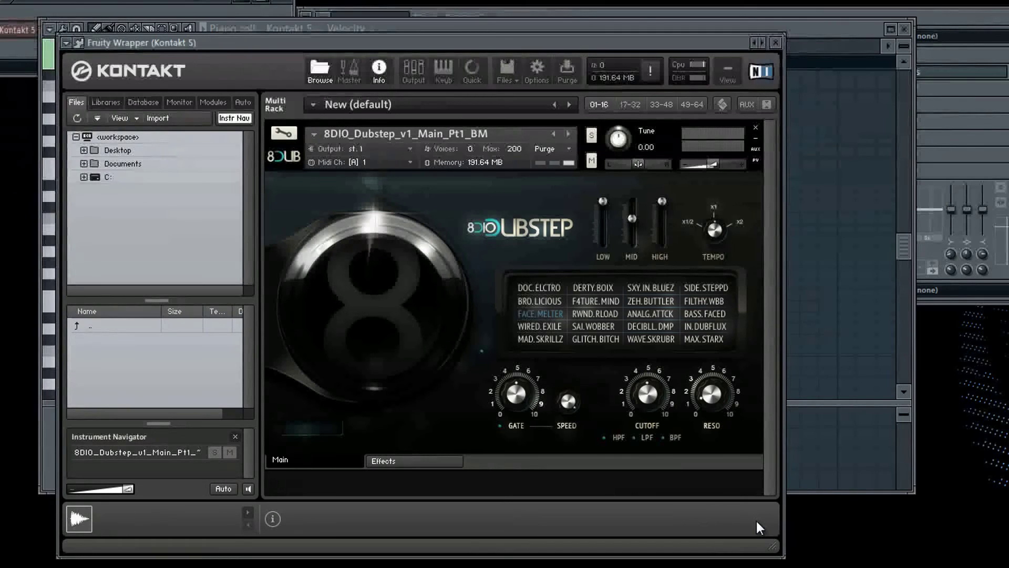
Delete the F5 note and both bar 2 C5 notes, keeping only the first C5 note, and play the pattern
click(831, 24)
click(698, 530)
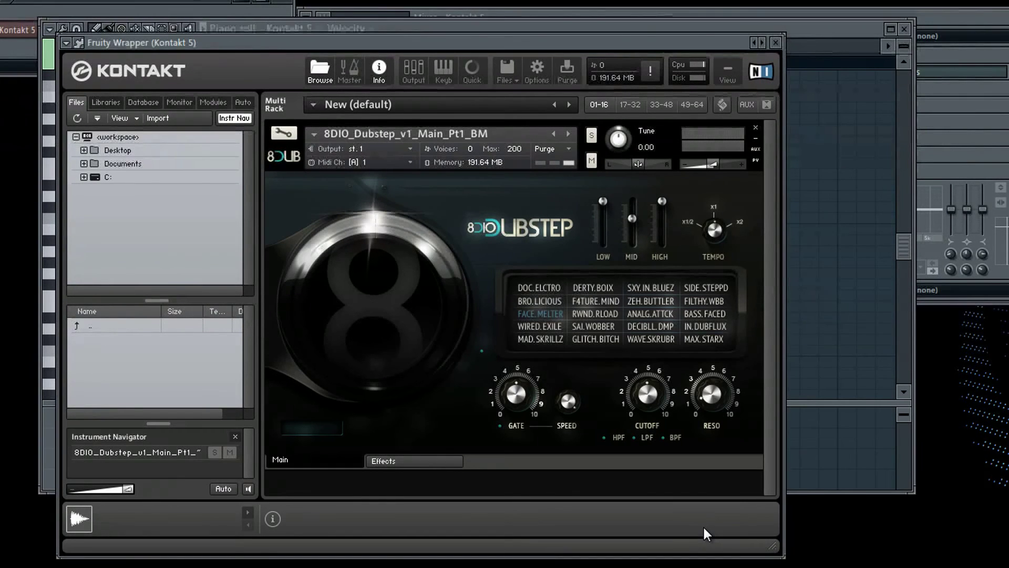
click(560, 29)
right_click(307, 163)
right_click(457, 217)
right_click(549, 217)
key(space)
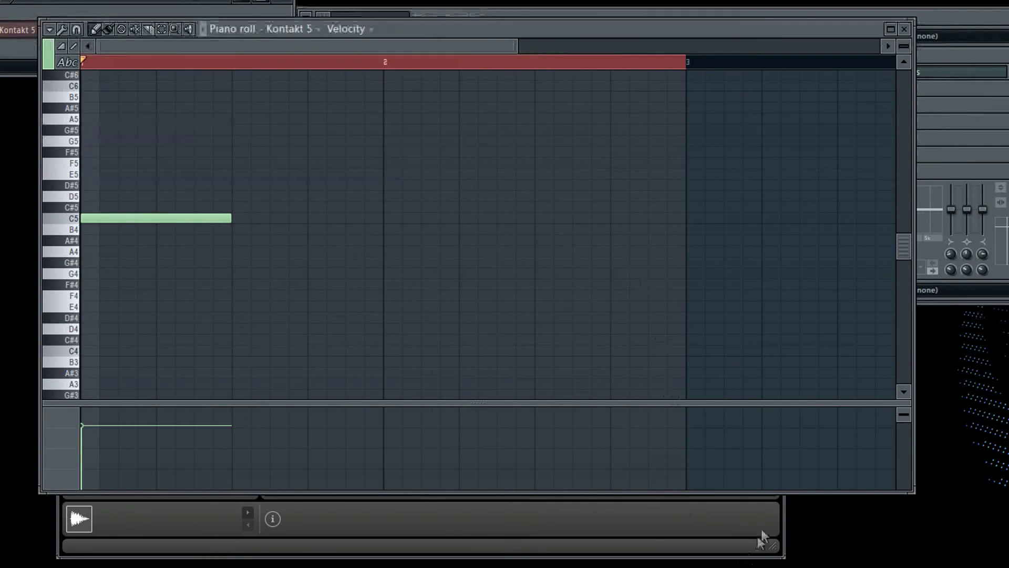
Audition the DECIBLL.DMP, IN.DUBFLUX, BASS.FACED and FILTHY.WBB presets in the Dubstep instrument
click(761, 513)
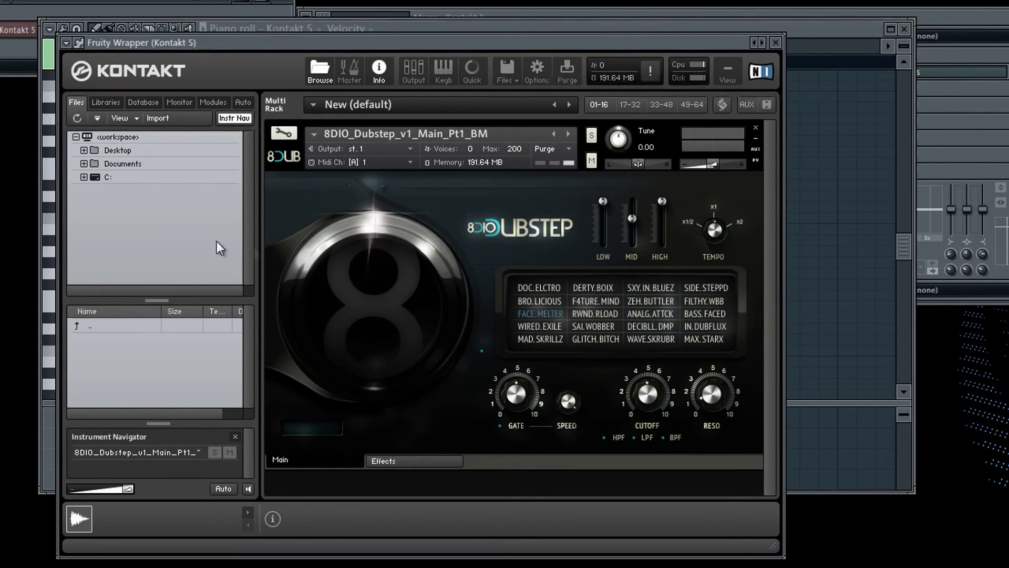
click(665, 326)
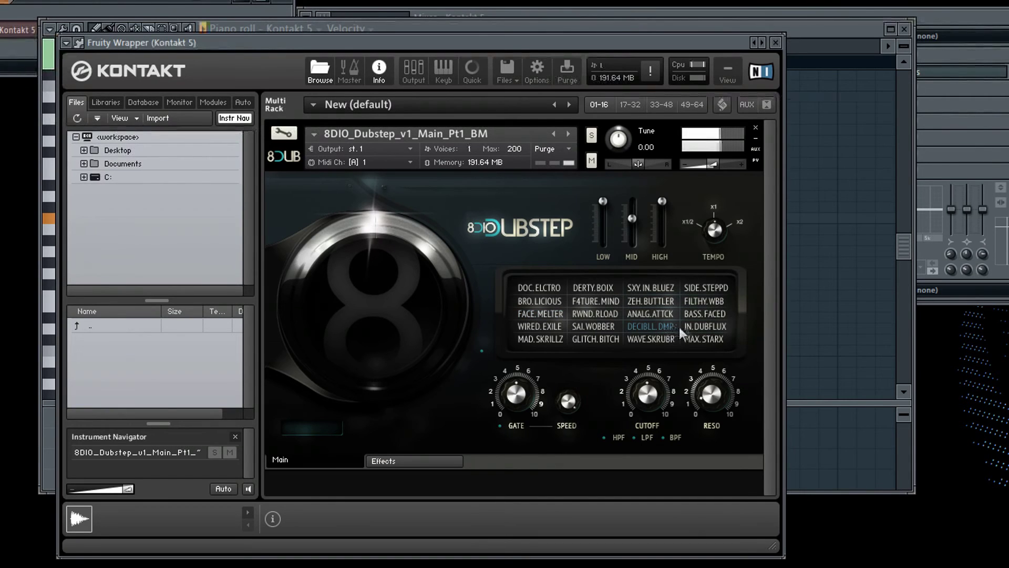
click(704, 323)
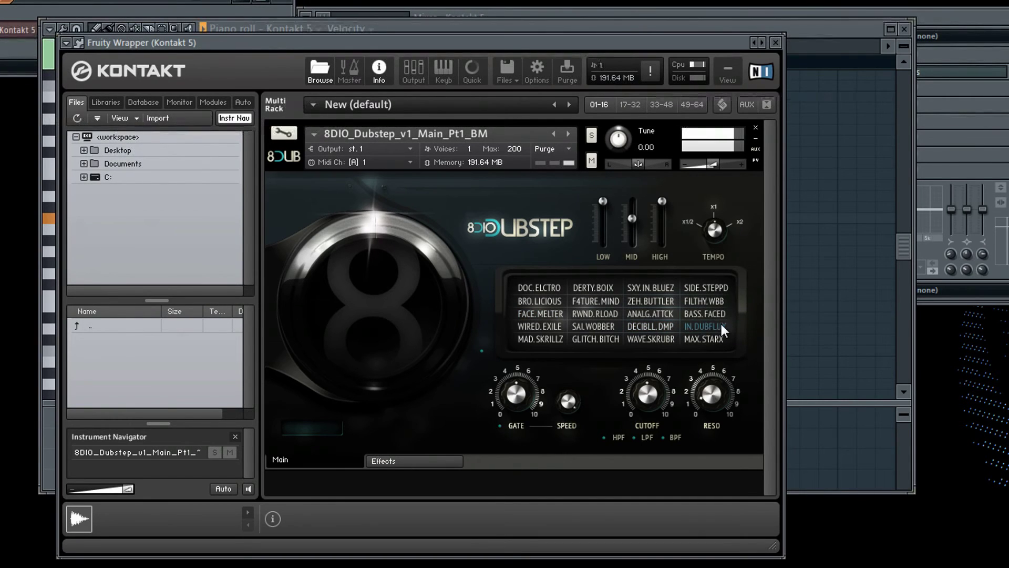
click(713, 314)
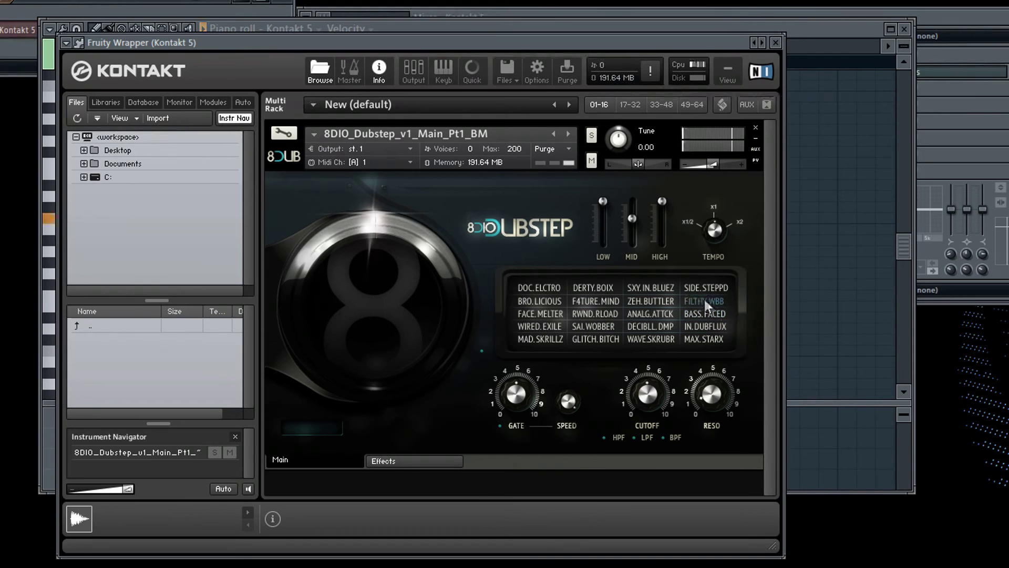
click(704, 299)
Add one-beat notes after the C5 note in the Kontakt 5 piano roll: E5, F5, and D5 at the start of bar 2
right_click(61, 29)
click(63, 29)
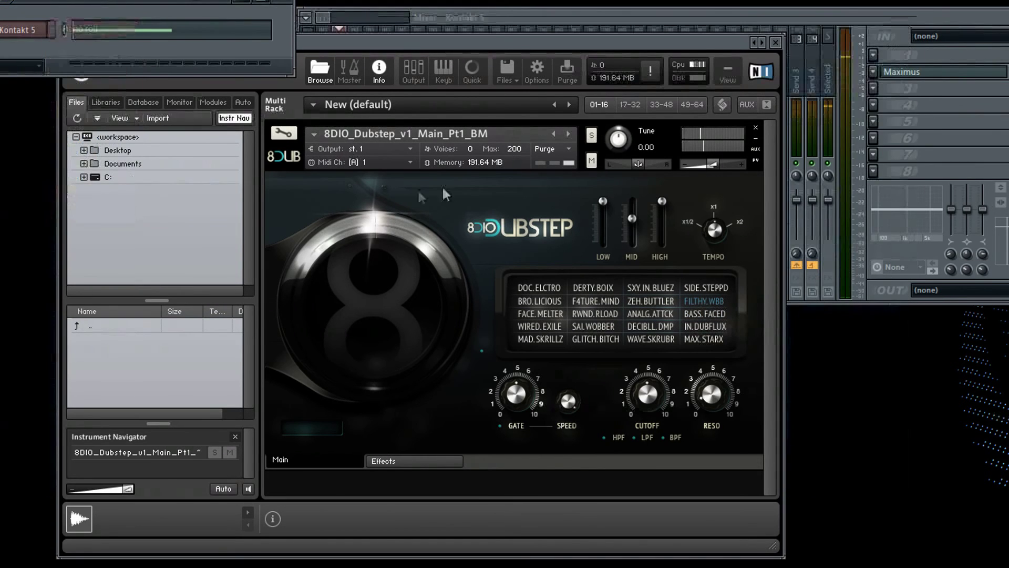
right_click(62, 30)
click(63, 29)
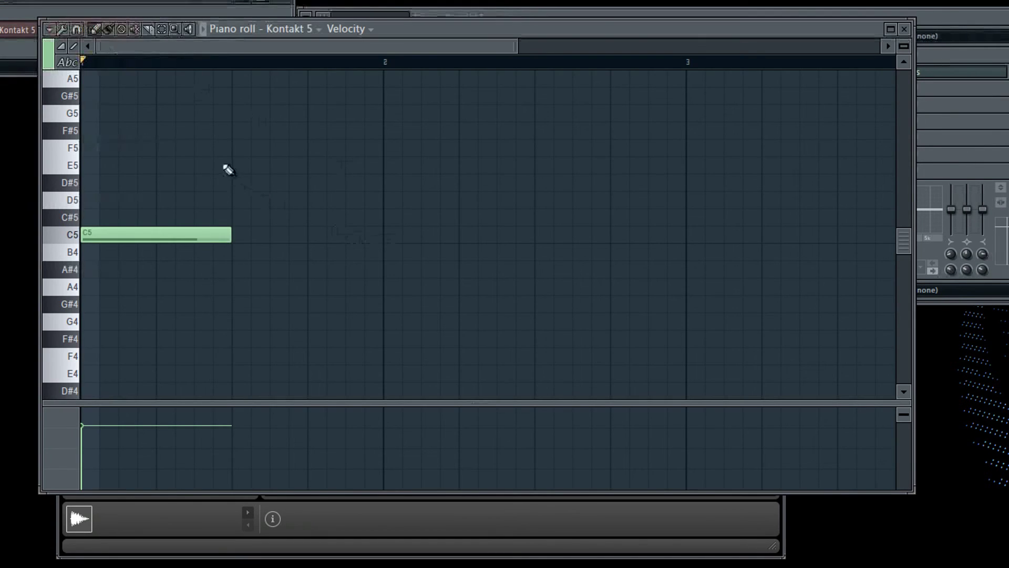
click(252, 167)
drag(382, 165, 308, 165)
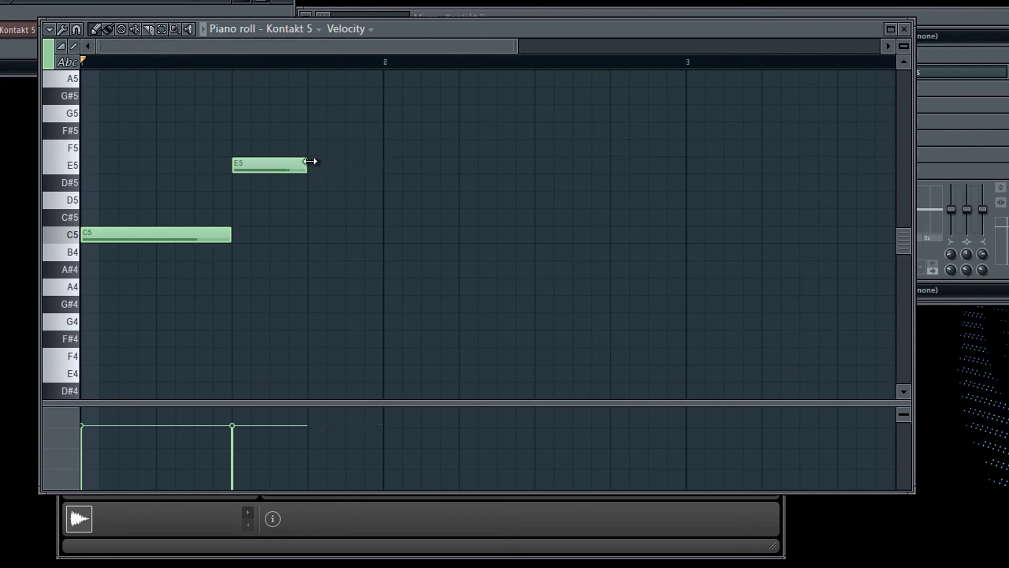
click(311, 148)
click(419, 202)
drag(417, 207, 361, 207)
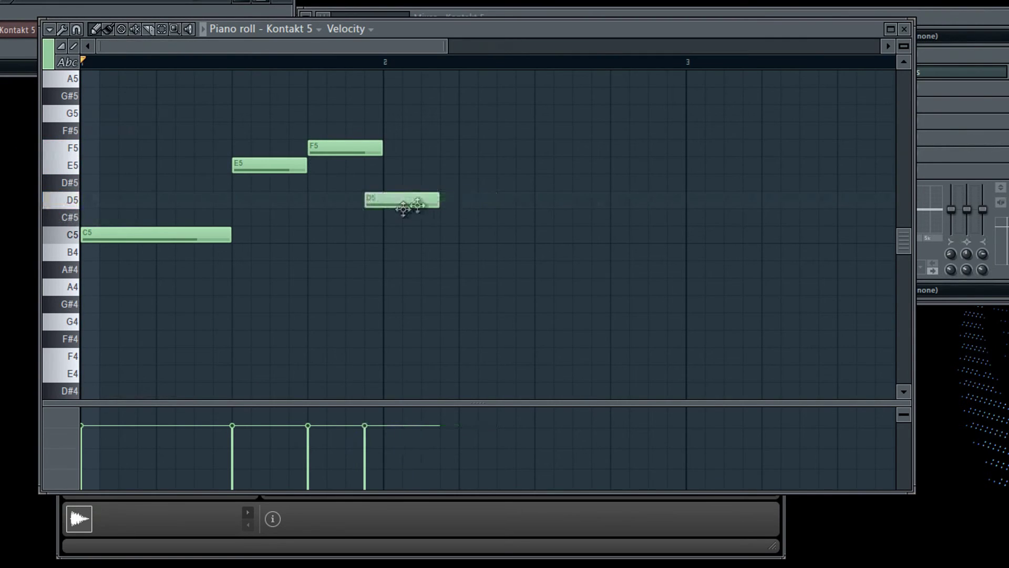
scroll(437, 190, up, 3)
mouse_move(414, 253)
mouse_down()
mouse_move(452, 253)
mouse_move(414, 250)
mouse_up()
Add a G#5 note spanning bars 1 and 2, start playback, and delete all the other notes
click(468, 113)
drag(492, 118, 676, 164)
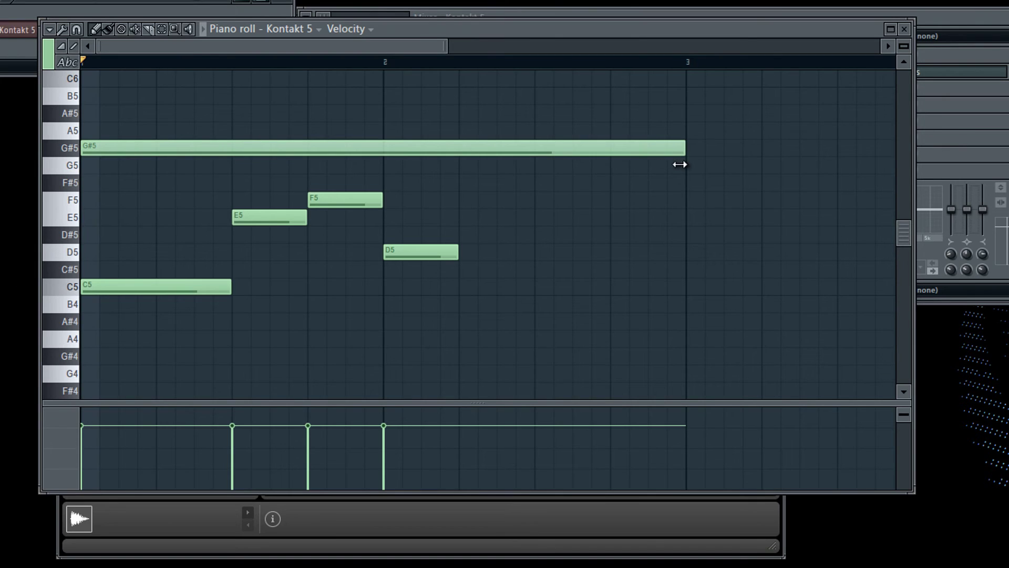
key(space)
right_click(345, 200)
right_click(268, 217)
right_click(184, 286)
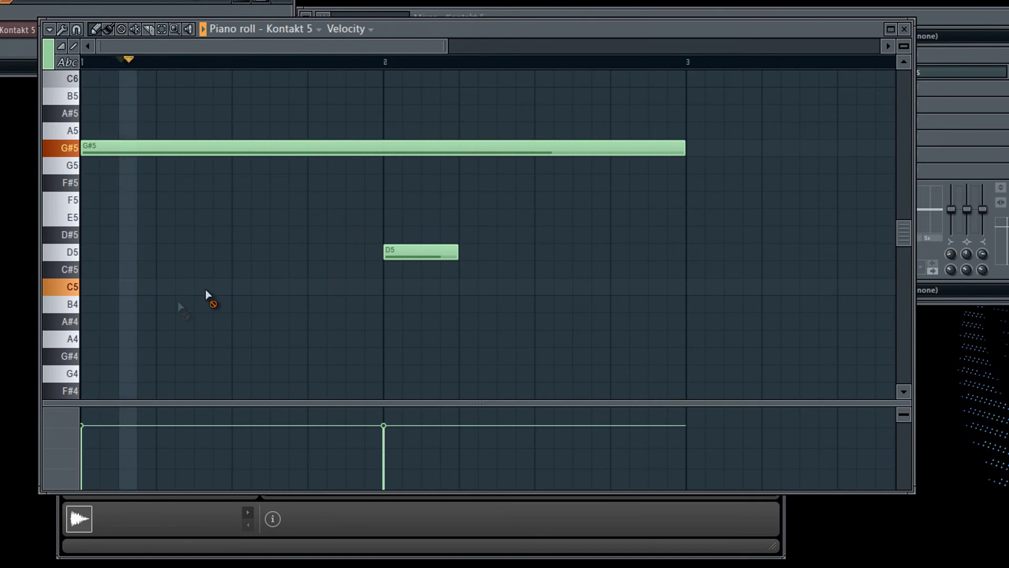
right_click(420, 251)
Shorten the G#5 note to two beats and follow it with two-beat F5, G5 and F#5 notes filling bars 1 and 2
drag(683, 149, 231, 173)
click(231, 201)
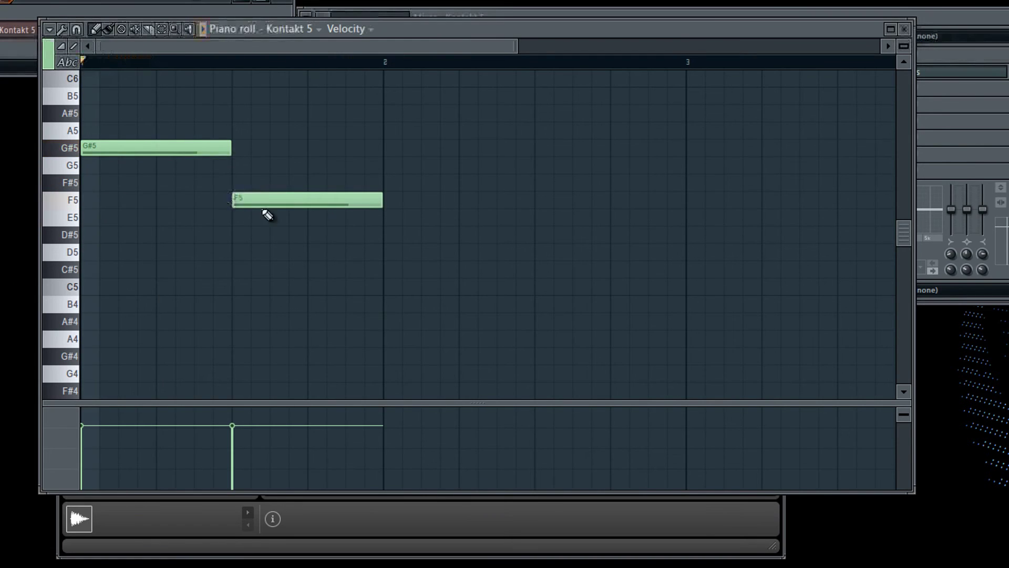
click(402, 167)
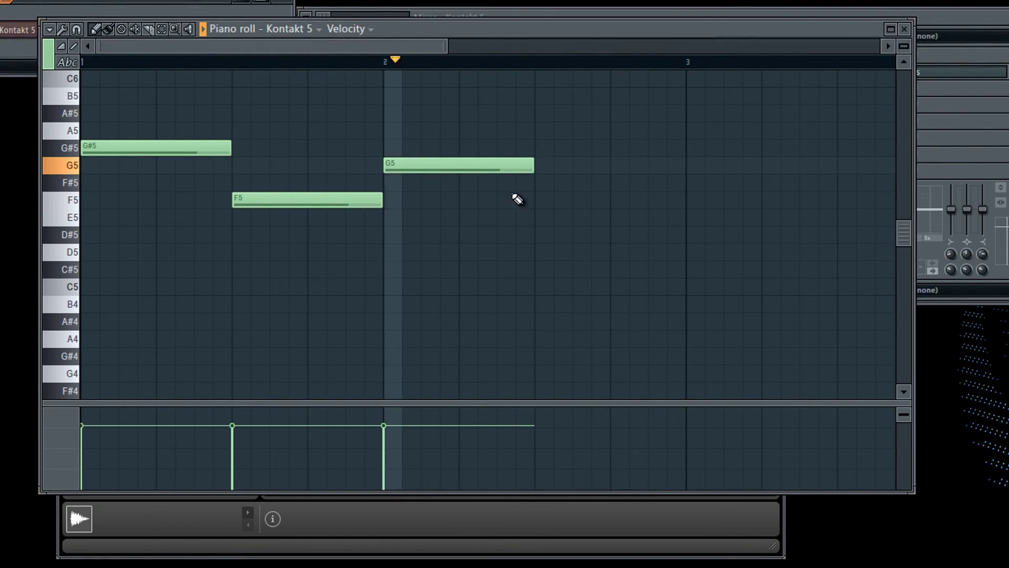
click(535, 182)
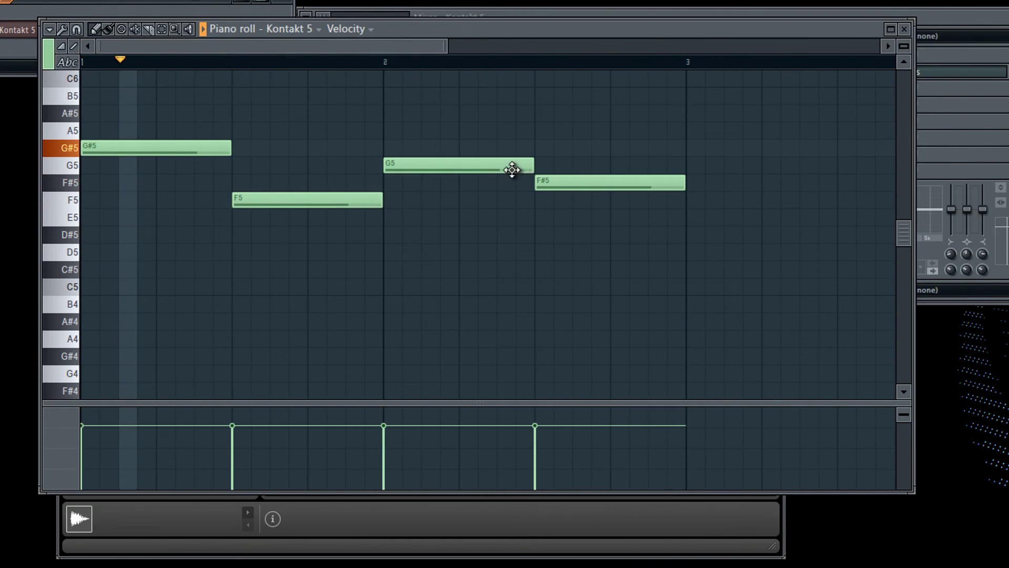
key(space)
Move the F5 note to the start of bar 1, stretch it across the whole bar, and delete the G#5 note
drag(315, 203, 143, 201)
drag(232, 201, 380, 204)
right_click(220, 147)
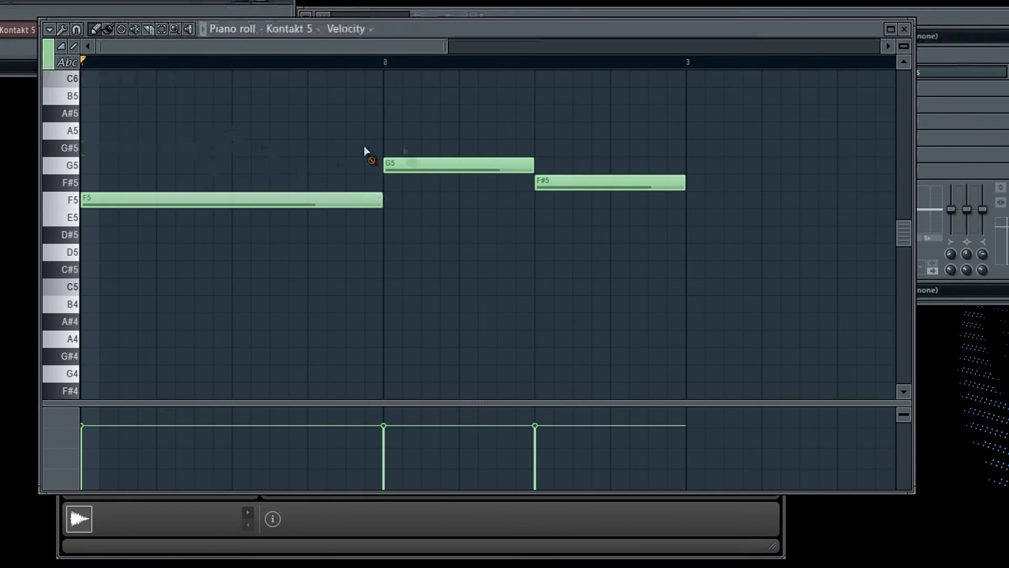
Replace the G5 note by moving F#5 to the start of bar 2, stretch it over the full bar, and play the pattern
right_click(431, 165)
drag(592, 181, 443, 179)
drag(532, 187, 685, 187)
key(space)
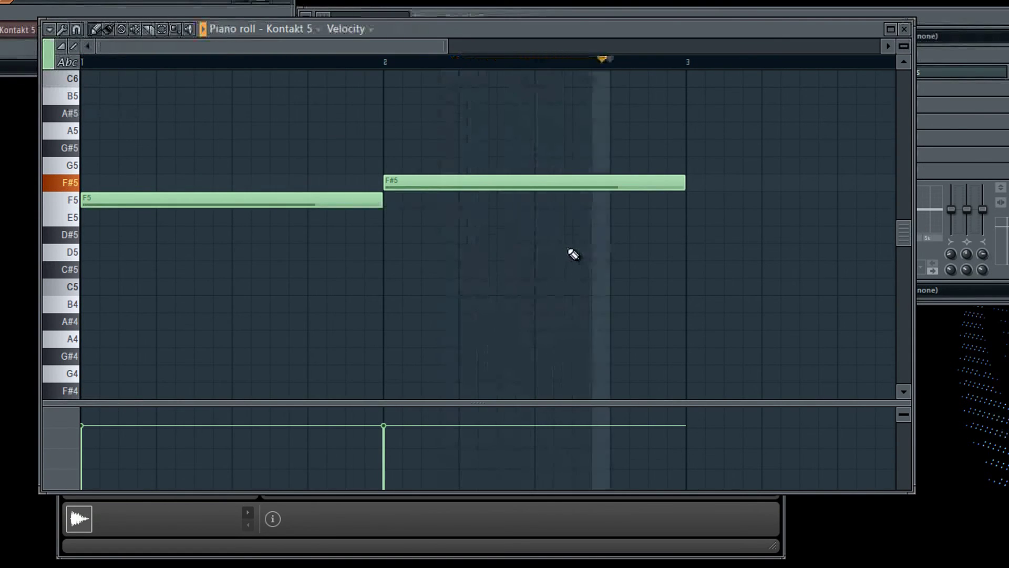
key(space)
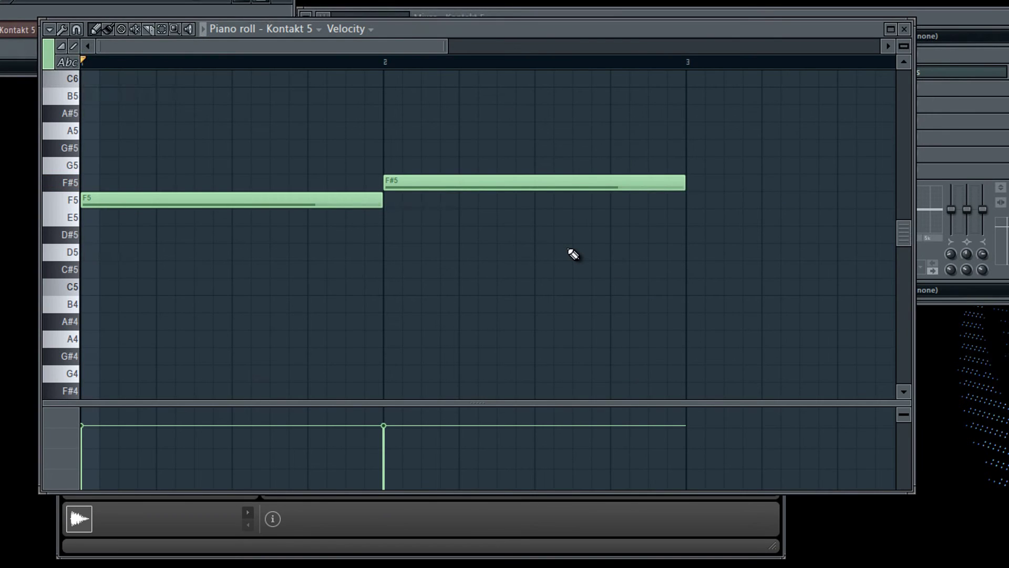
Delete the F#5 note, extend the F5 note to the middle of bar 2, and play the pattern
right_click(473, 183)
drag(383, 202, 541, 225)
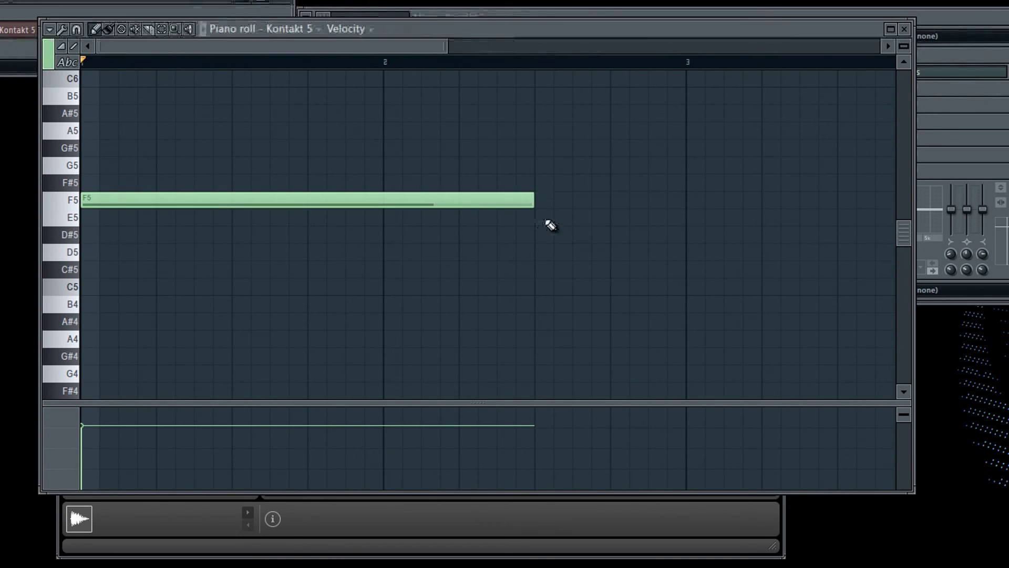
key(space)
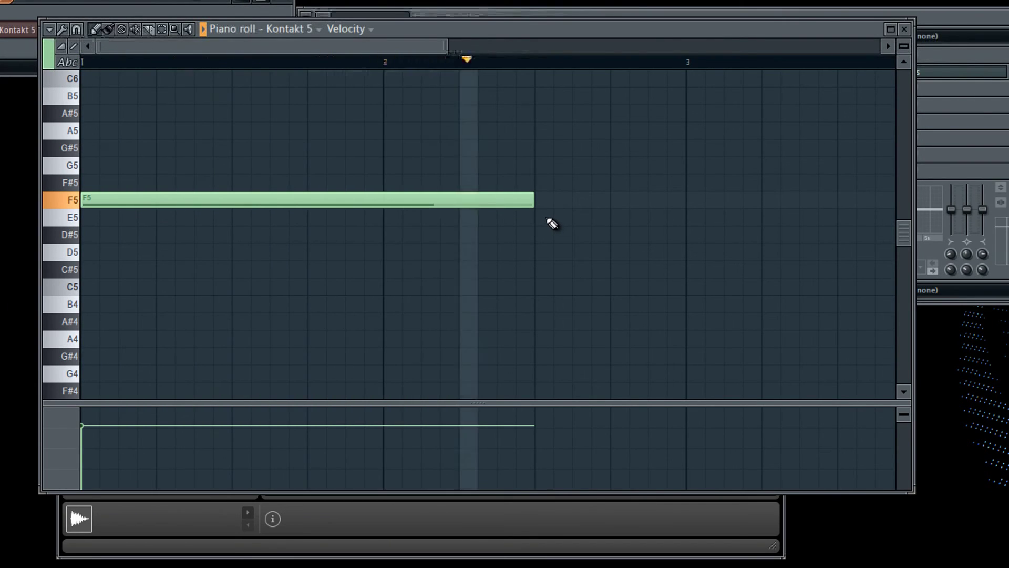
key(space)
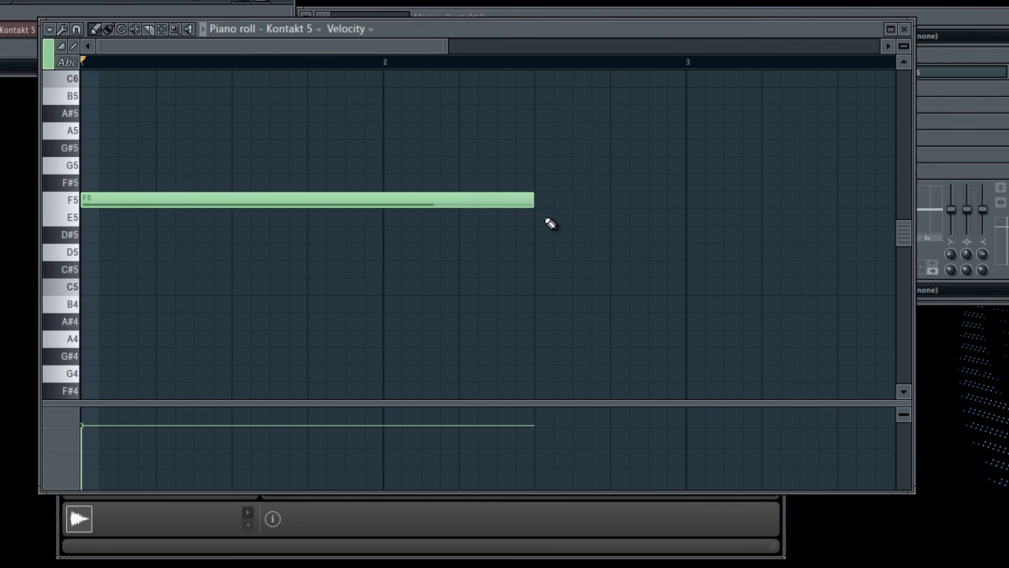
Raise the long note to F#5, shorten it to one bar, add a one-bar F5 note in bar 2, and play the pattern
click(73, 182)
click(94, 200)
drag(257, 194, 250, 180)
drag(524, 183, 389, 183)
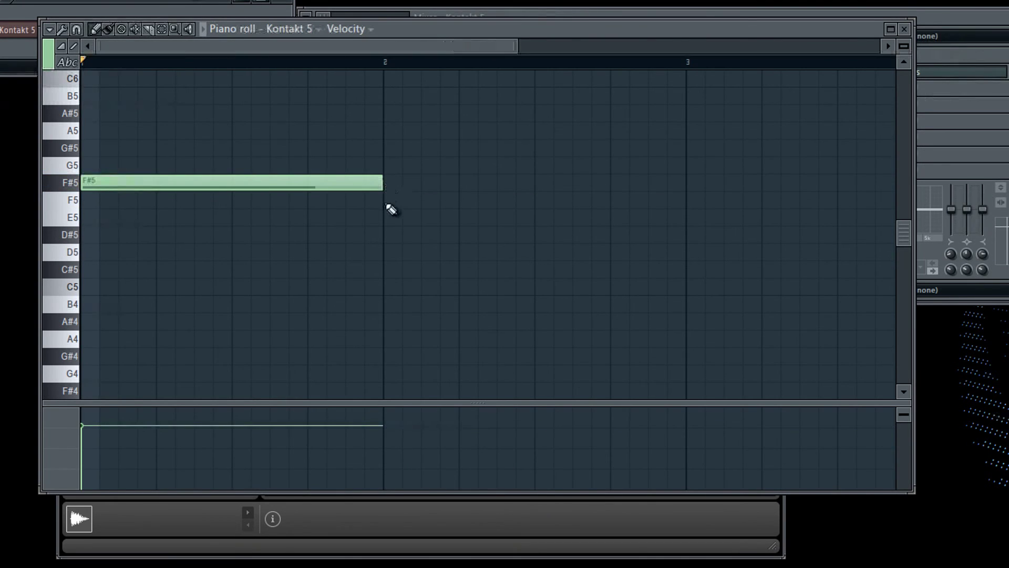
click(386, 204)
key(space)
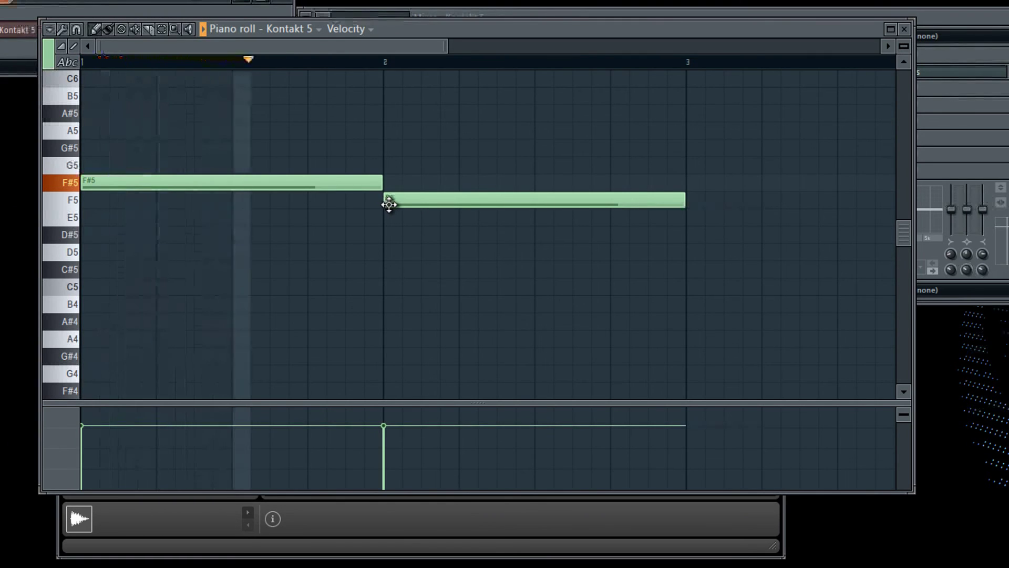
key(space)
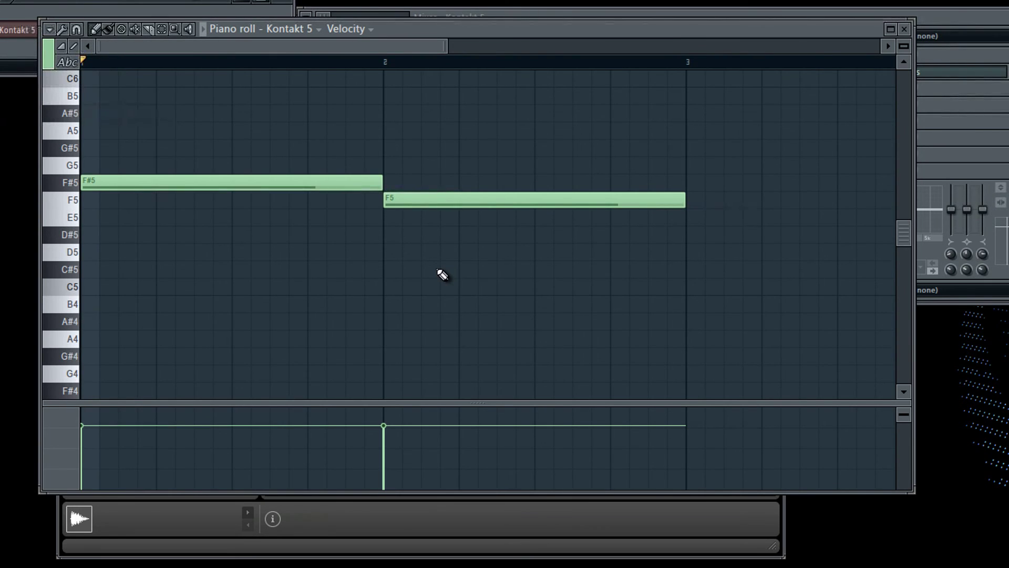
Delete the F#5 and F5 notes and close the piano roll
right_click(338, 182)
right_click(525, 199)
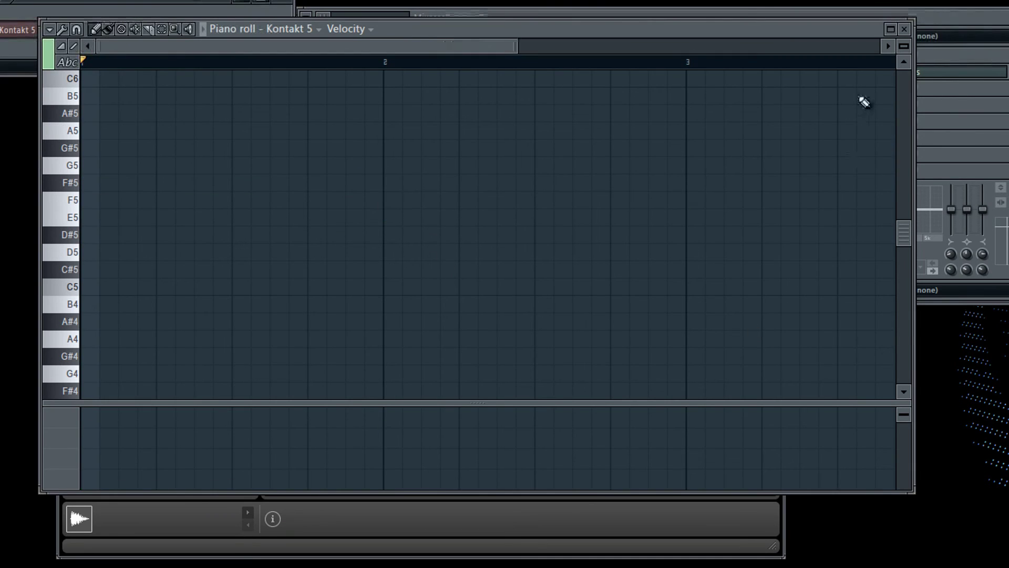
click(904, 29)
click(777, 290)
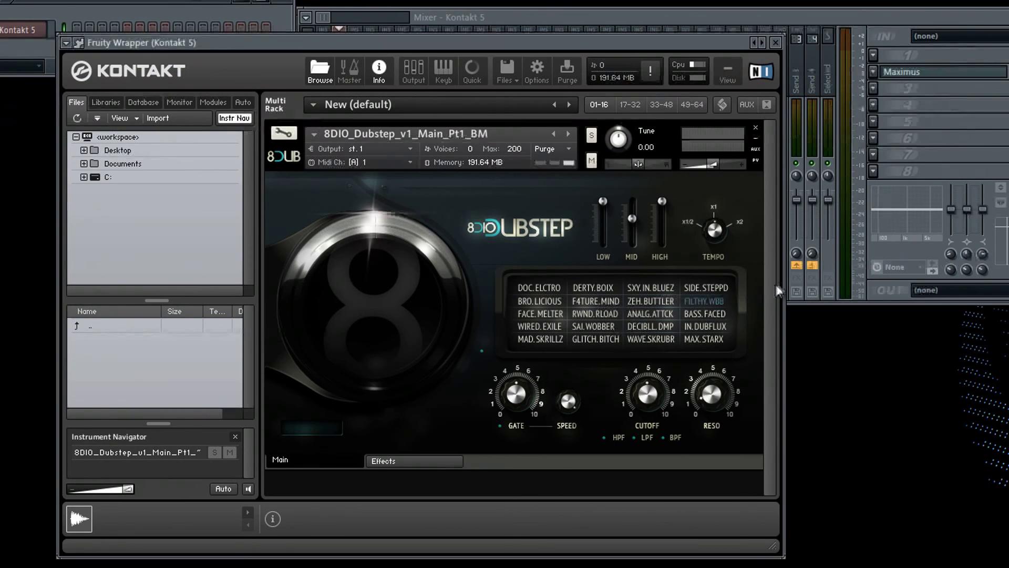